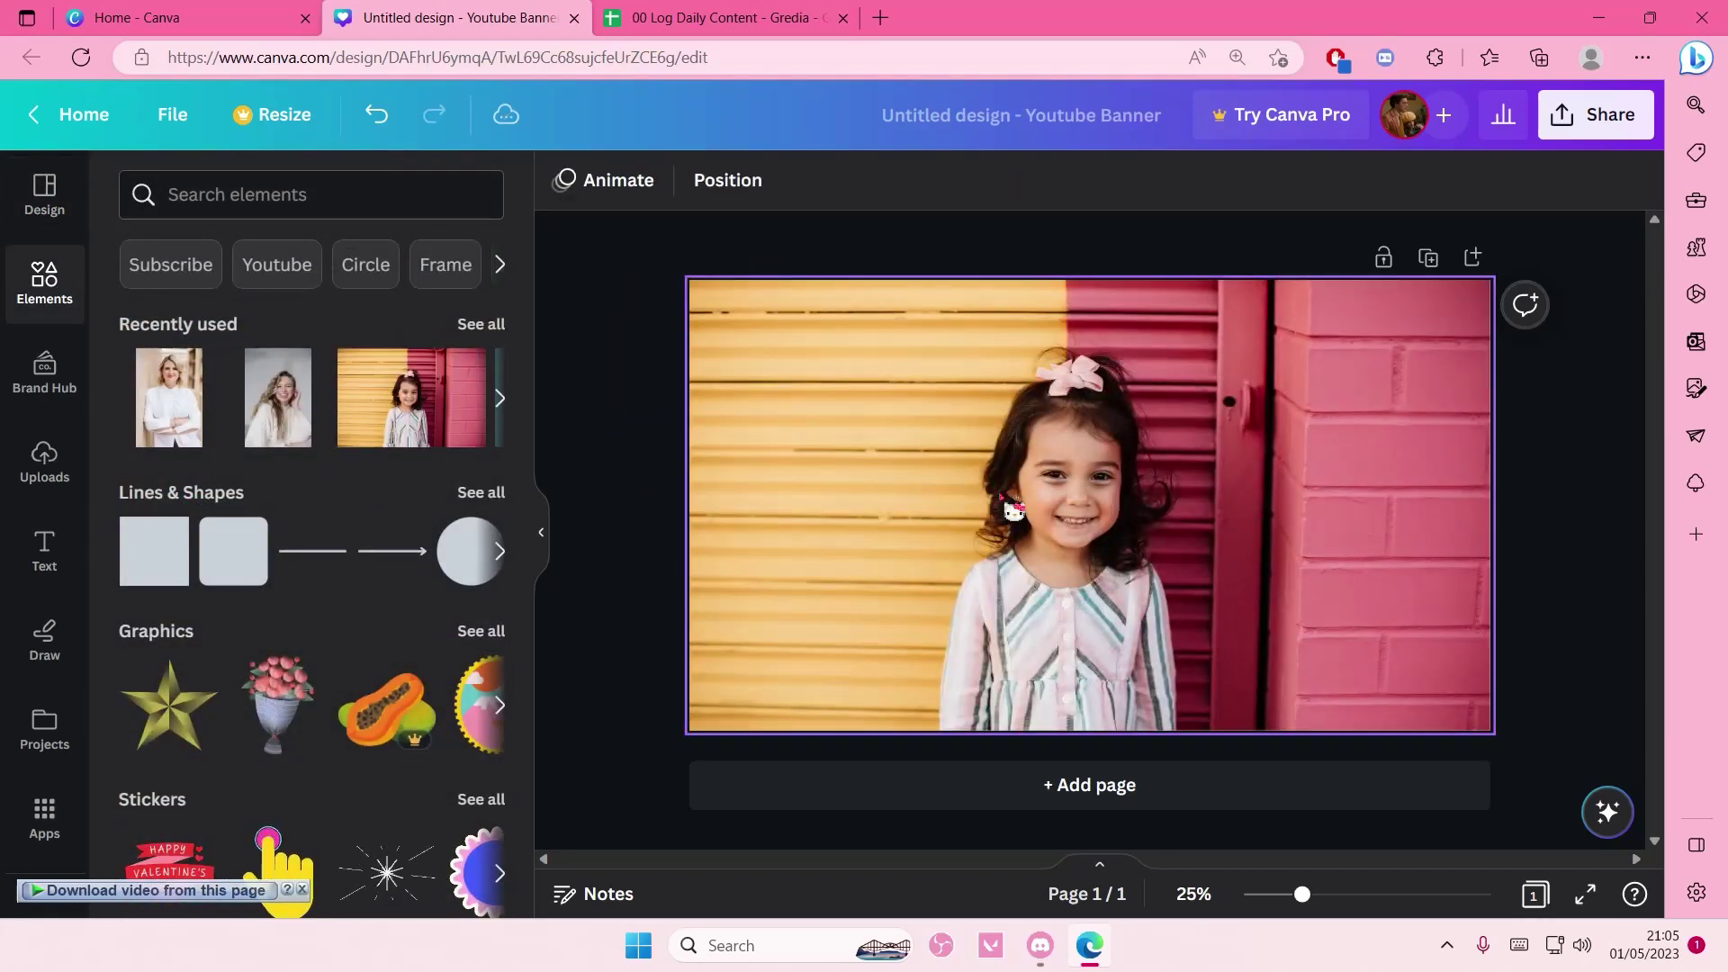
# - Shift the girl's photo upward within its crop frame, then open the Edit photo options
pyautogui.doubleClick(1014, 510)
pyautogui.moveTo(740, 500); pyautogui.dragTo(741, 460)
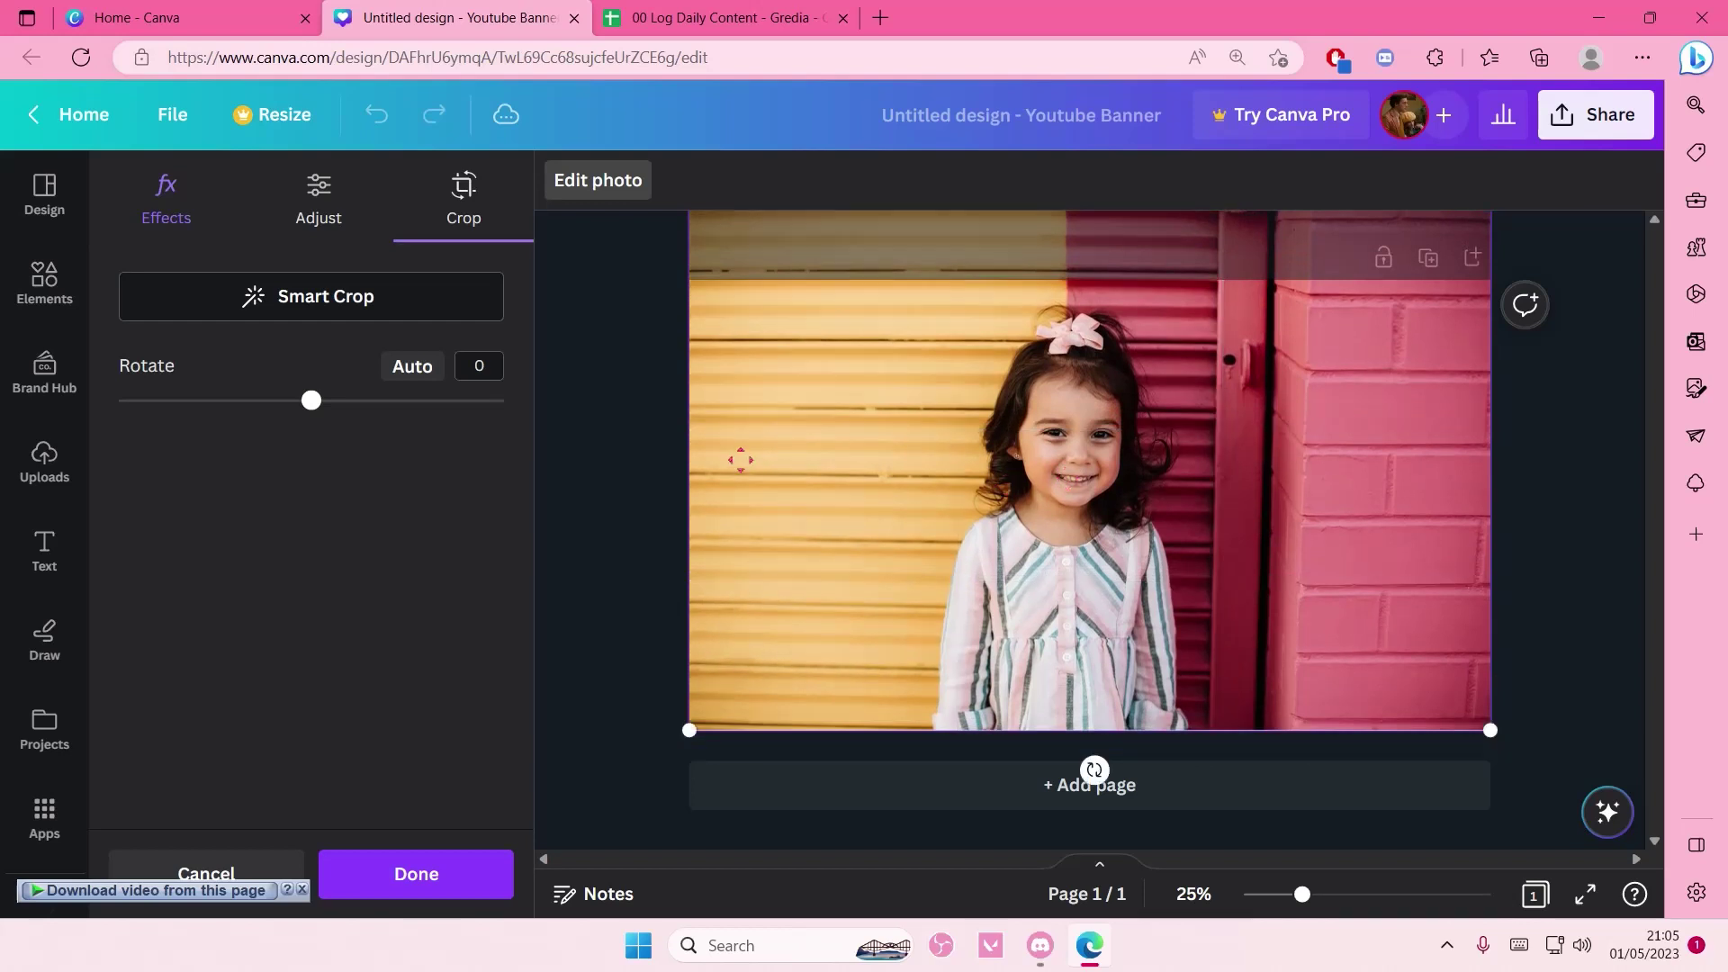
pyautogui.click(664, 474)
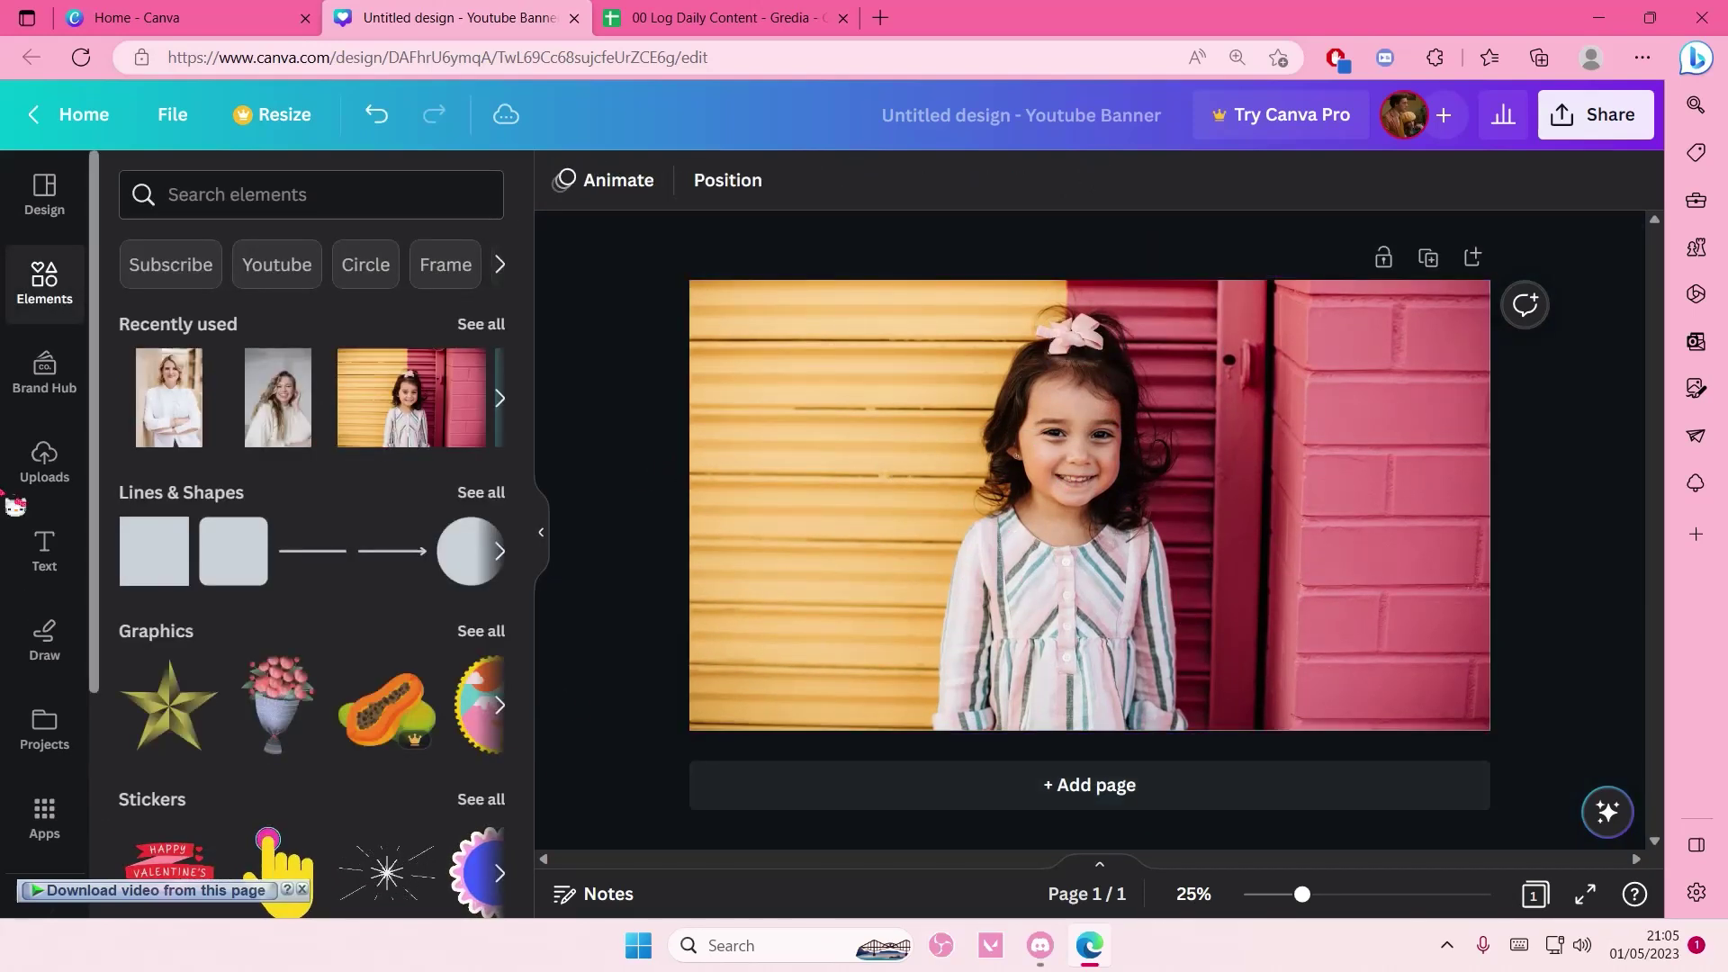
pyautogui.click(812, 381)
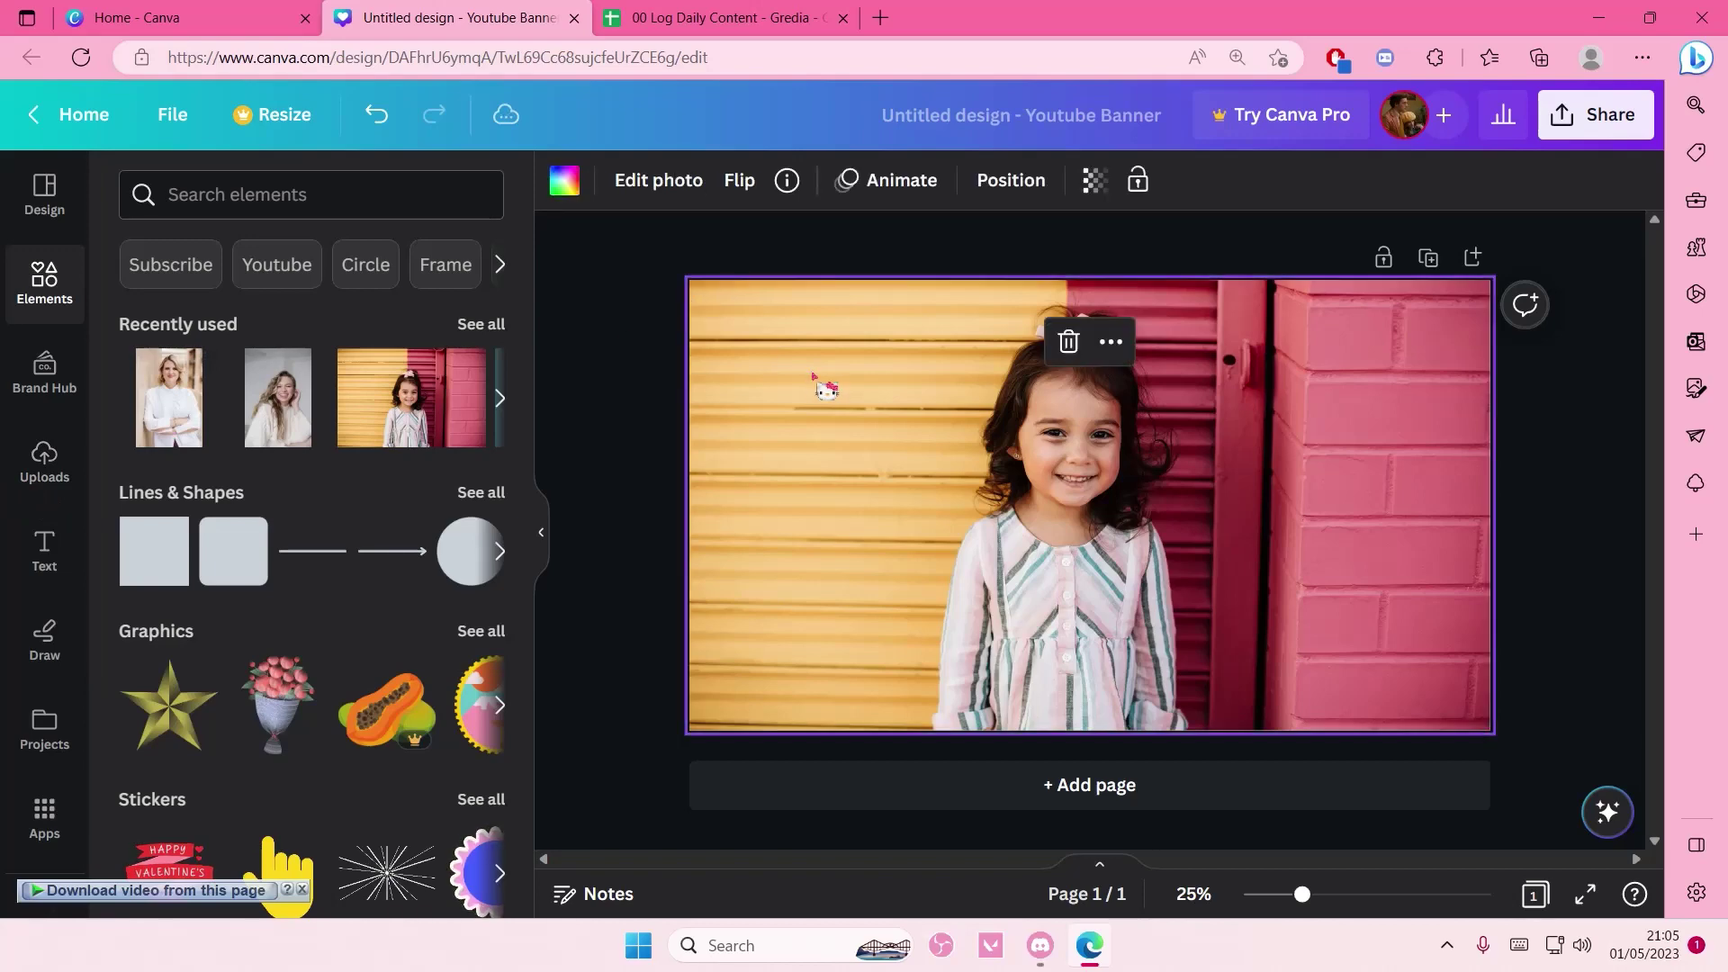
pyautogui.click(672, 185)
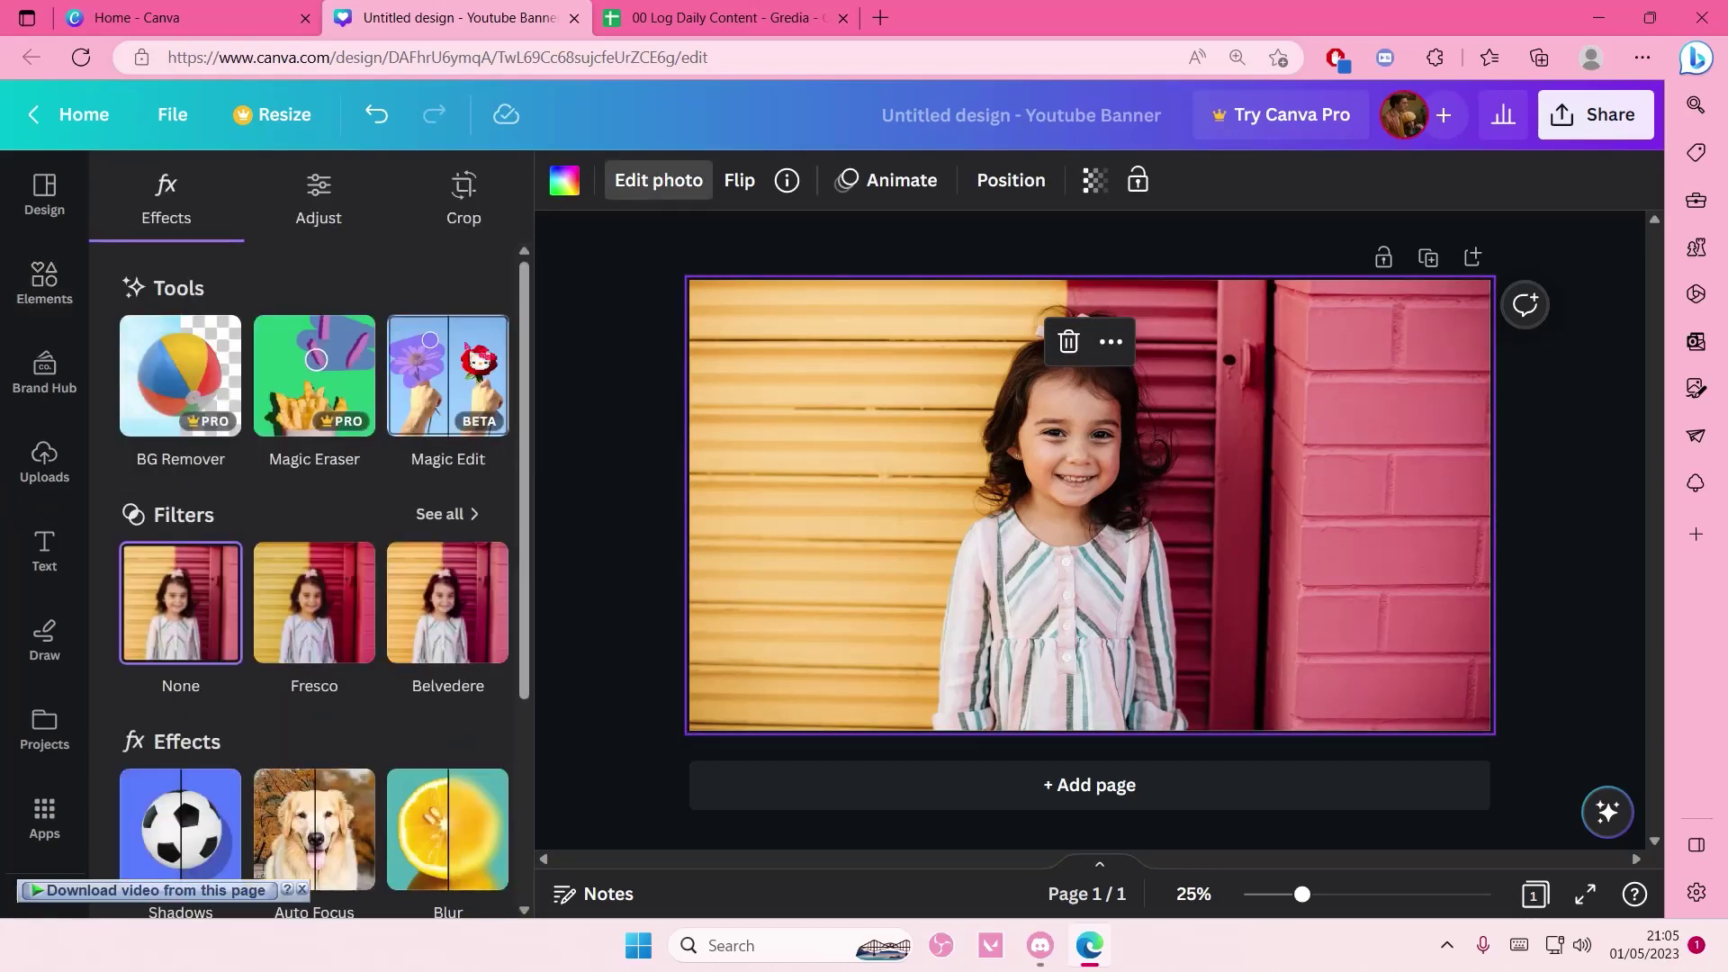
# - Start Magic Edit and brush a size-20 mask over the shirt's collar, arms, side and chest
pyautogui.click(479, 360)
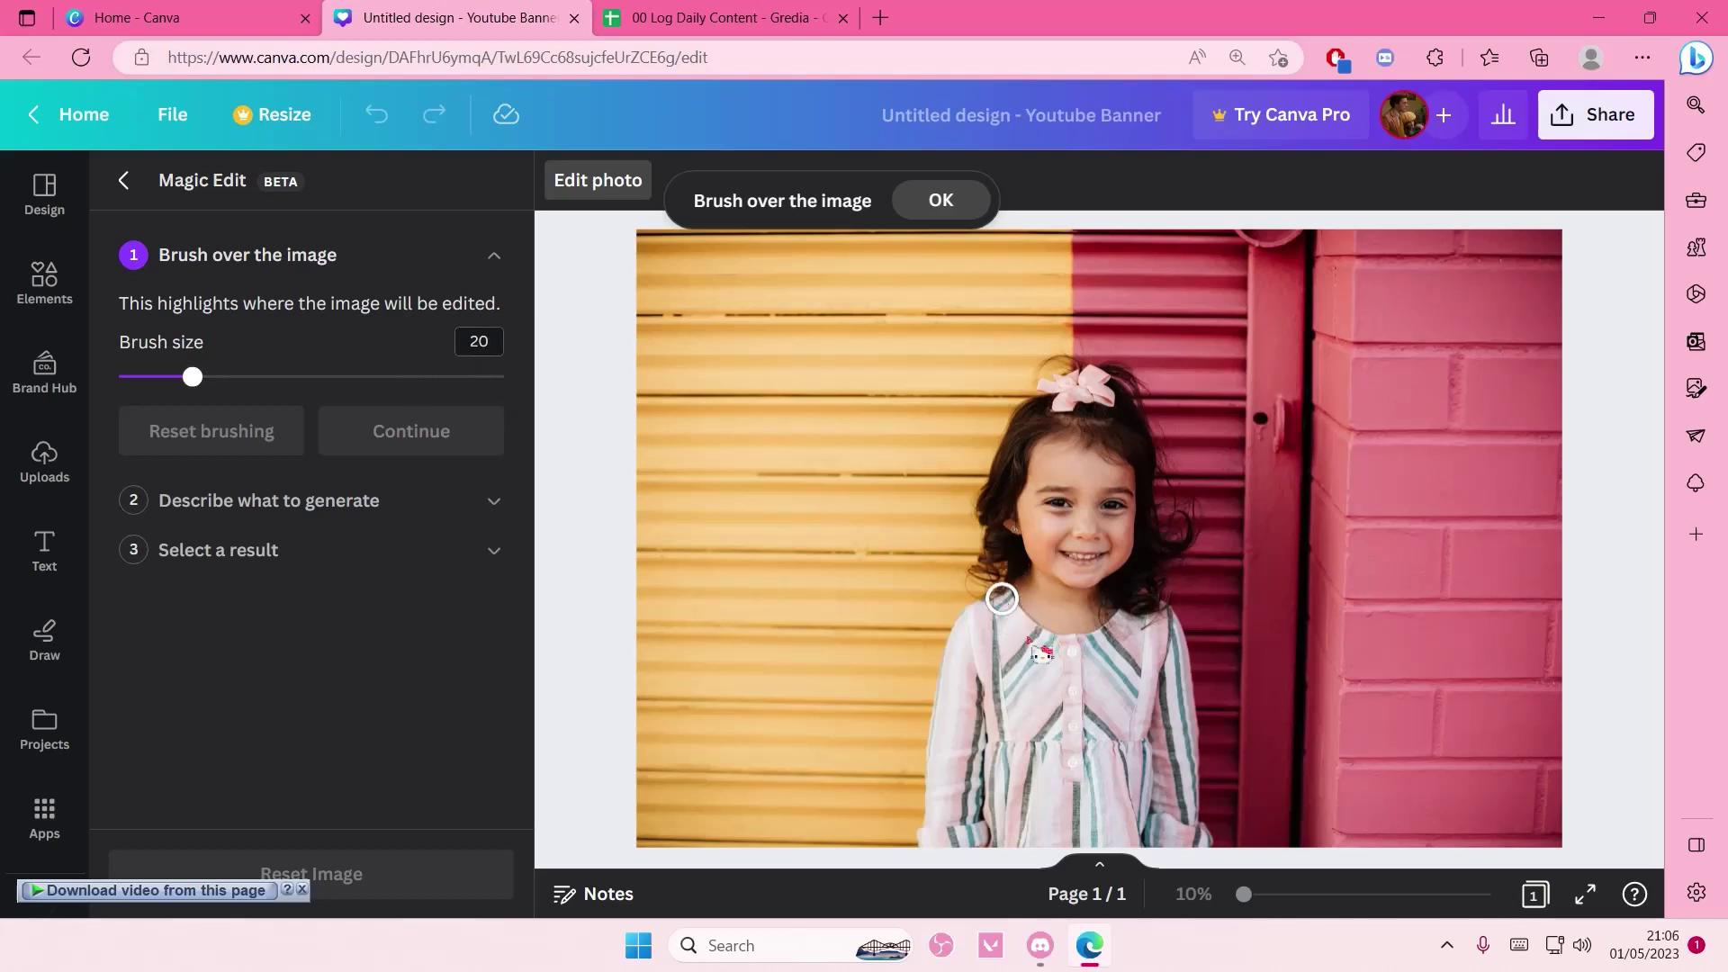
pyautogui.moveTo(1002, 598)
pyautogui.mouseDown()
pyautogui.moveTo(1055, 644)
pyautogui.moveTo(1119, 625)
pyautogui.moveTo(1129, 597)
pyautogui.mouseUp()
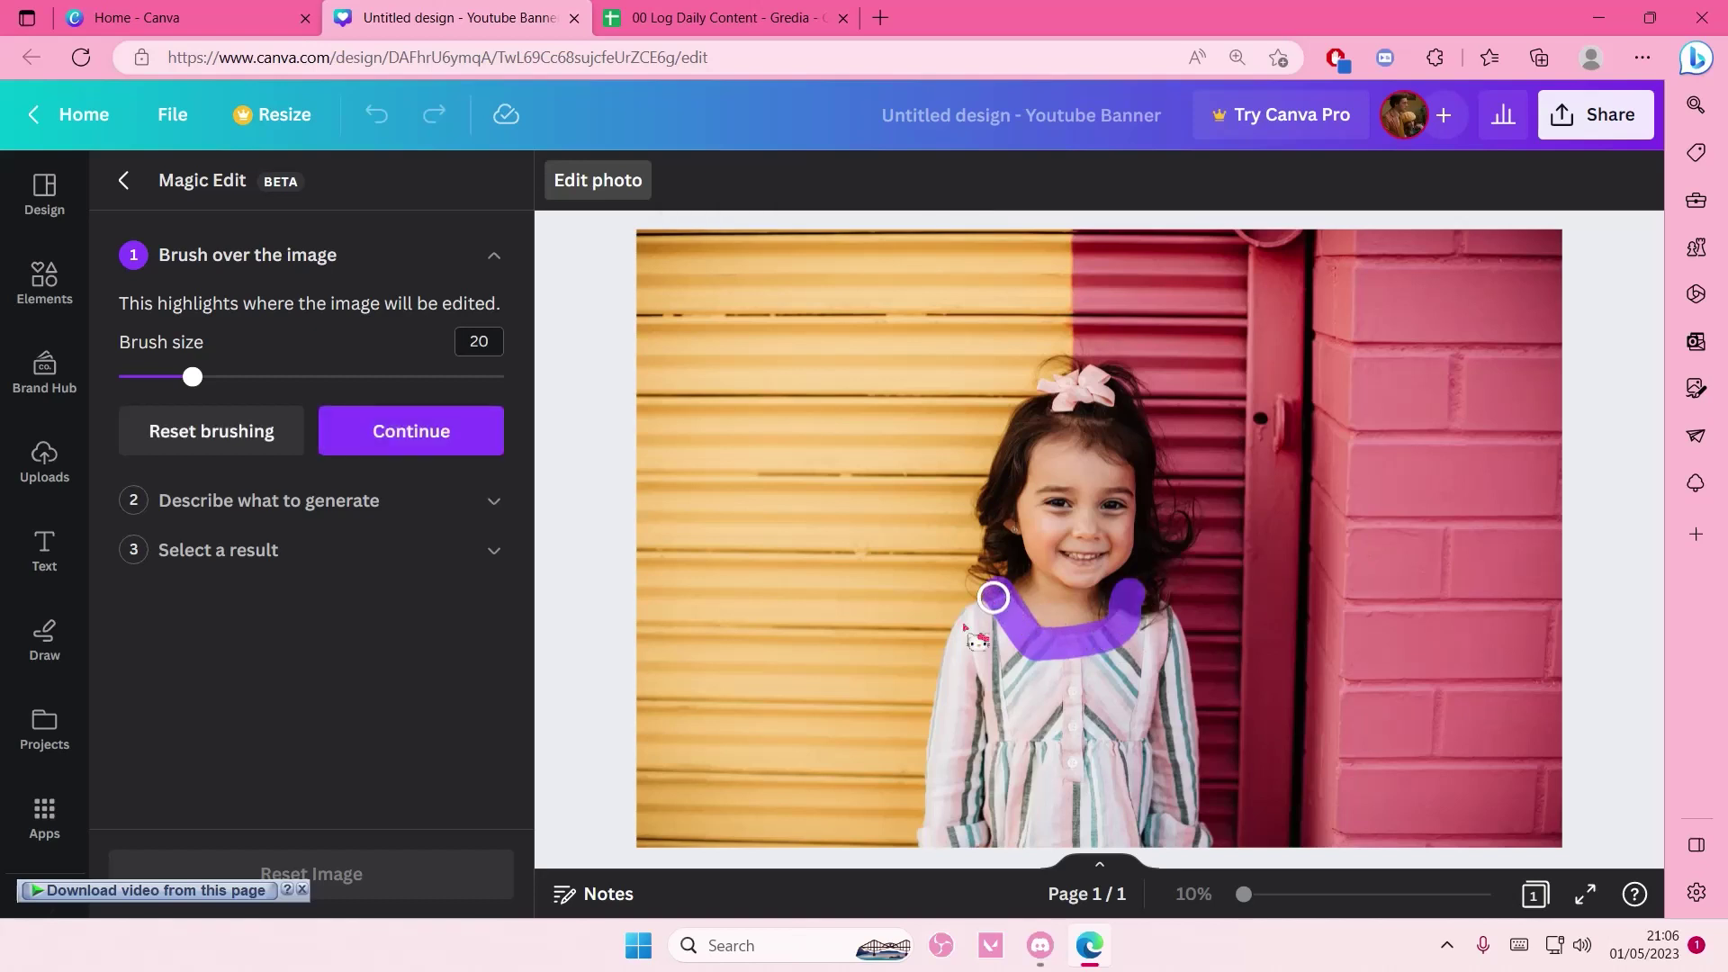
pyautogui.moveTo(994, 597)
pyautogui.mouseDown()
pyautogui.moveTo(957, 621)
pyautogui.moveTo(933, 679)
pyautogui.moveTo(940, 859)
pyautogui.mouseUp()
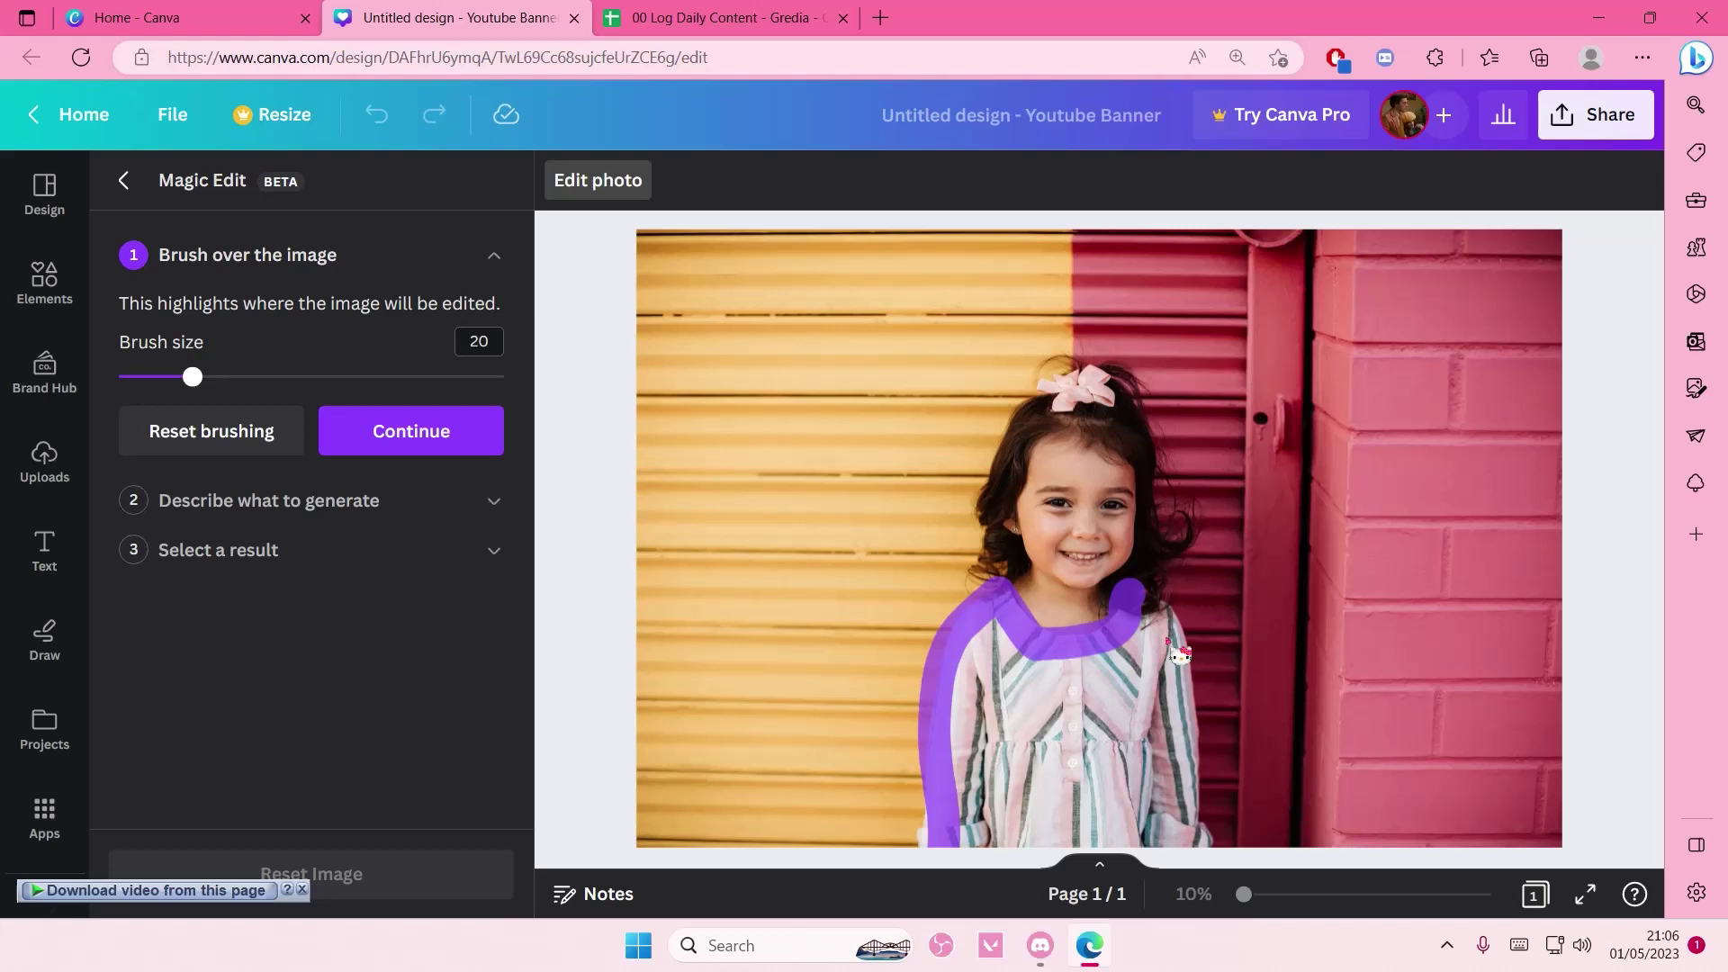
pyautogui.moveTo(1143, 599)
pyautogui.mouseDown()
pyautogui.moveTo(1161, 639)
pyautogui.moveTo(1166, 851)
pyautogui.mouseUp()
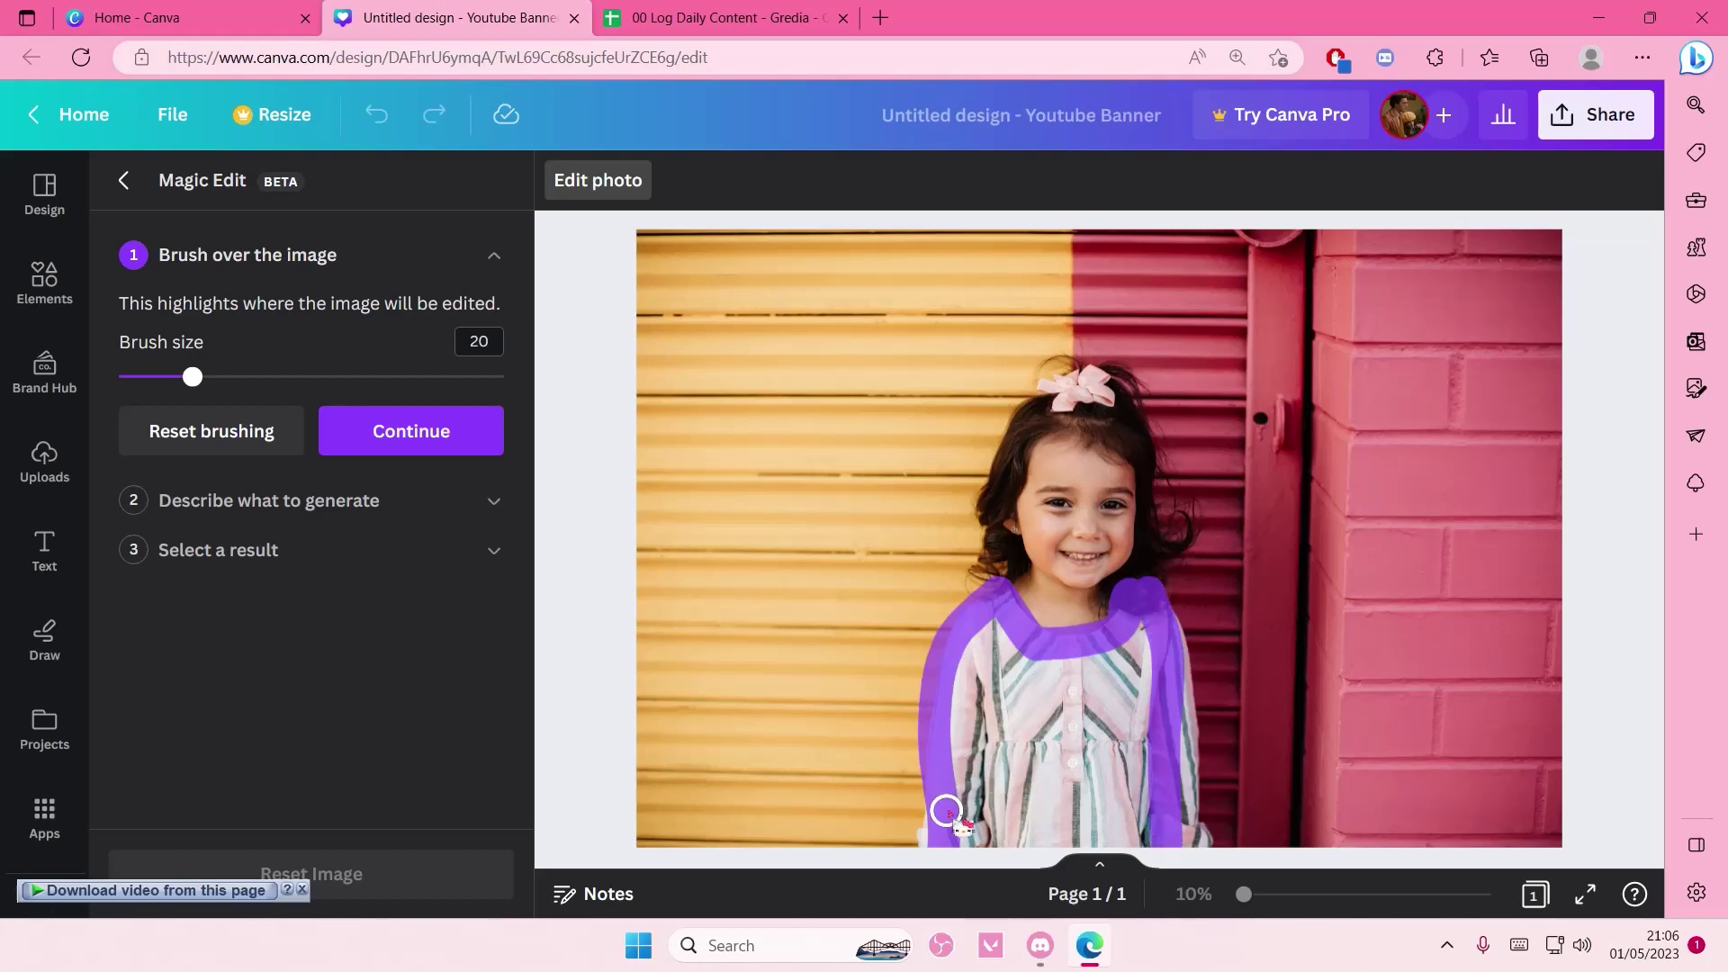
pyautogui.moveTo(946, 810); pyautogui.dragTo(939, 837)
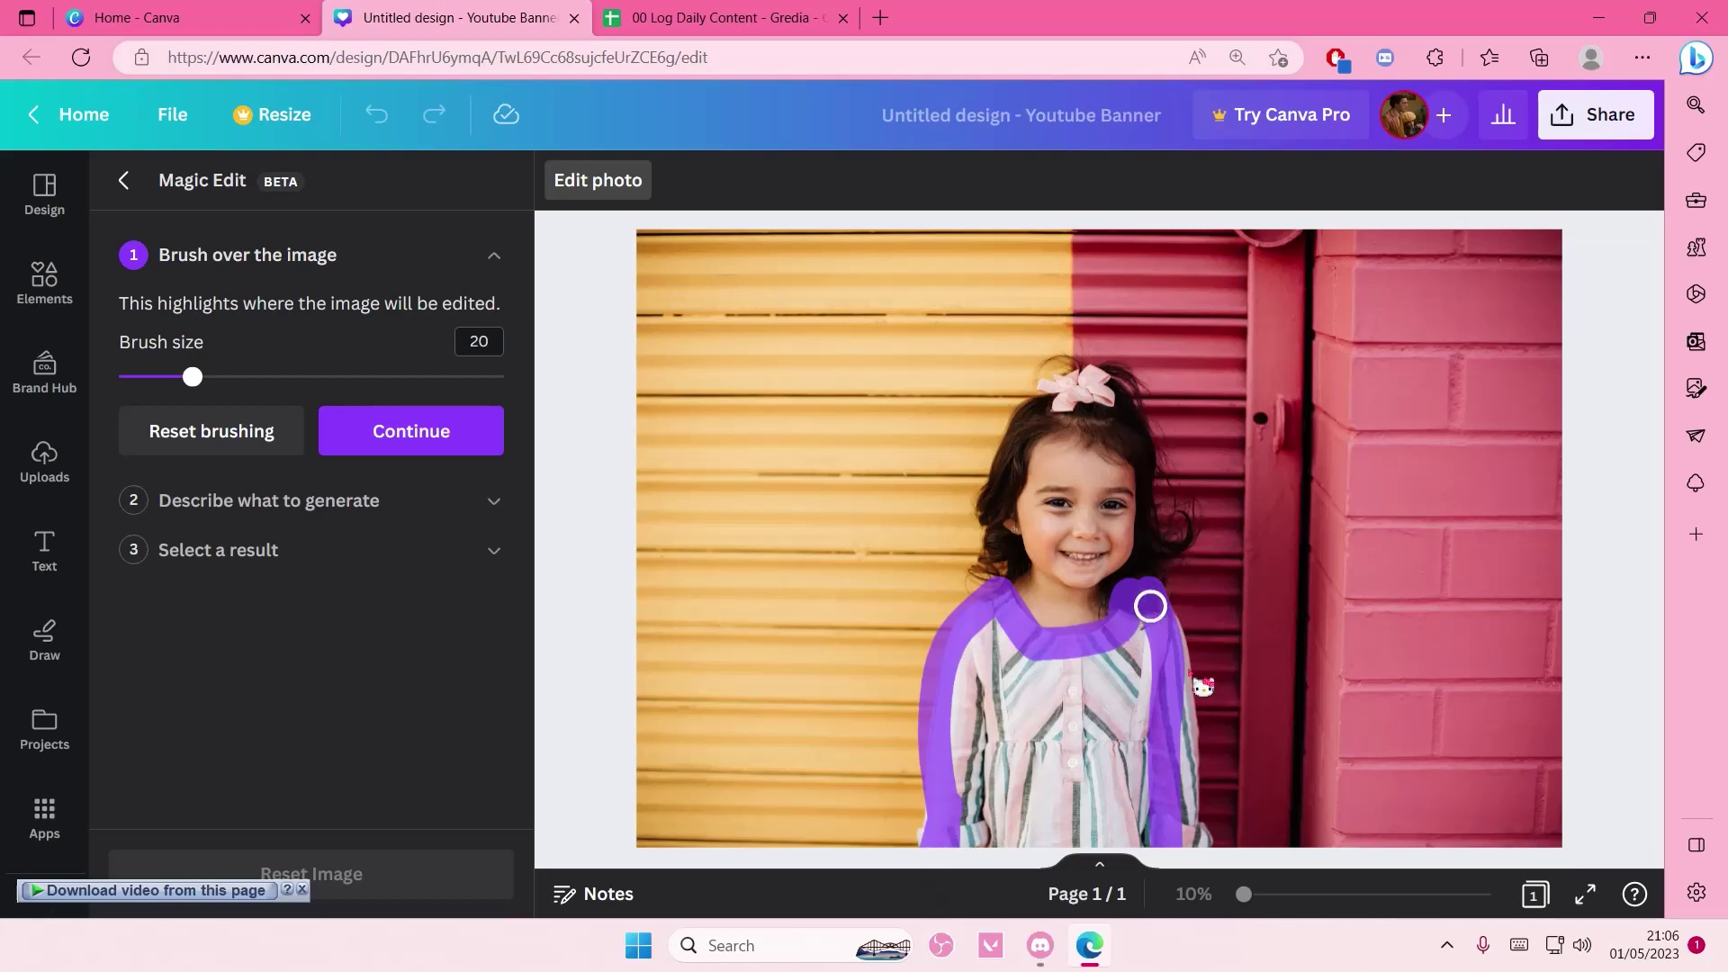
pyautogui.moveTo(1151, 605)
pyautogui.mouseDown()
pyautogui.moveTo(1184, 660)
pyautogui.moveTo(1186, 783)
pyautogui.moveTo(990, 702)
pyautogui.mouseUp()
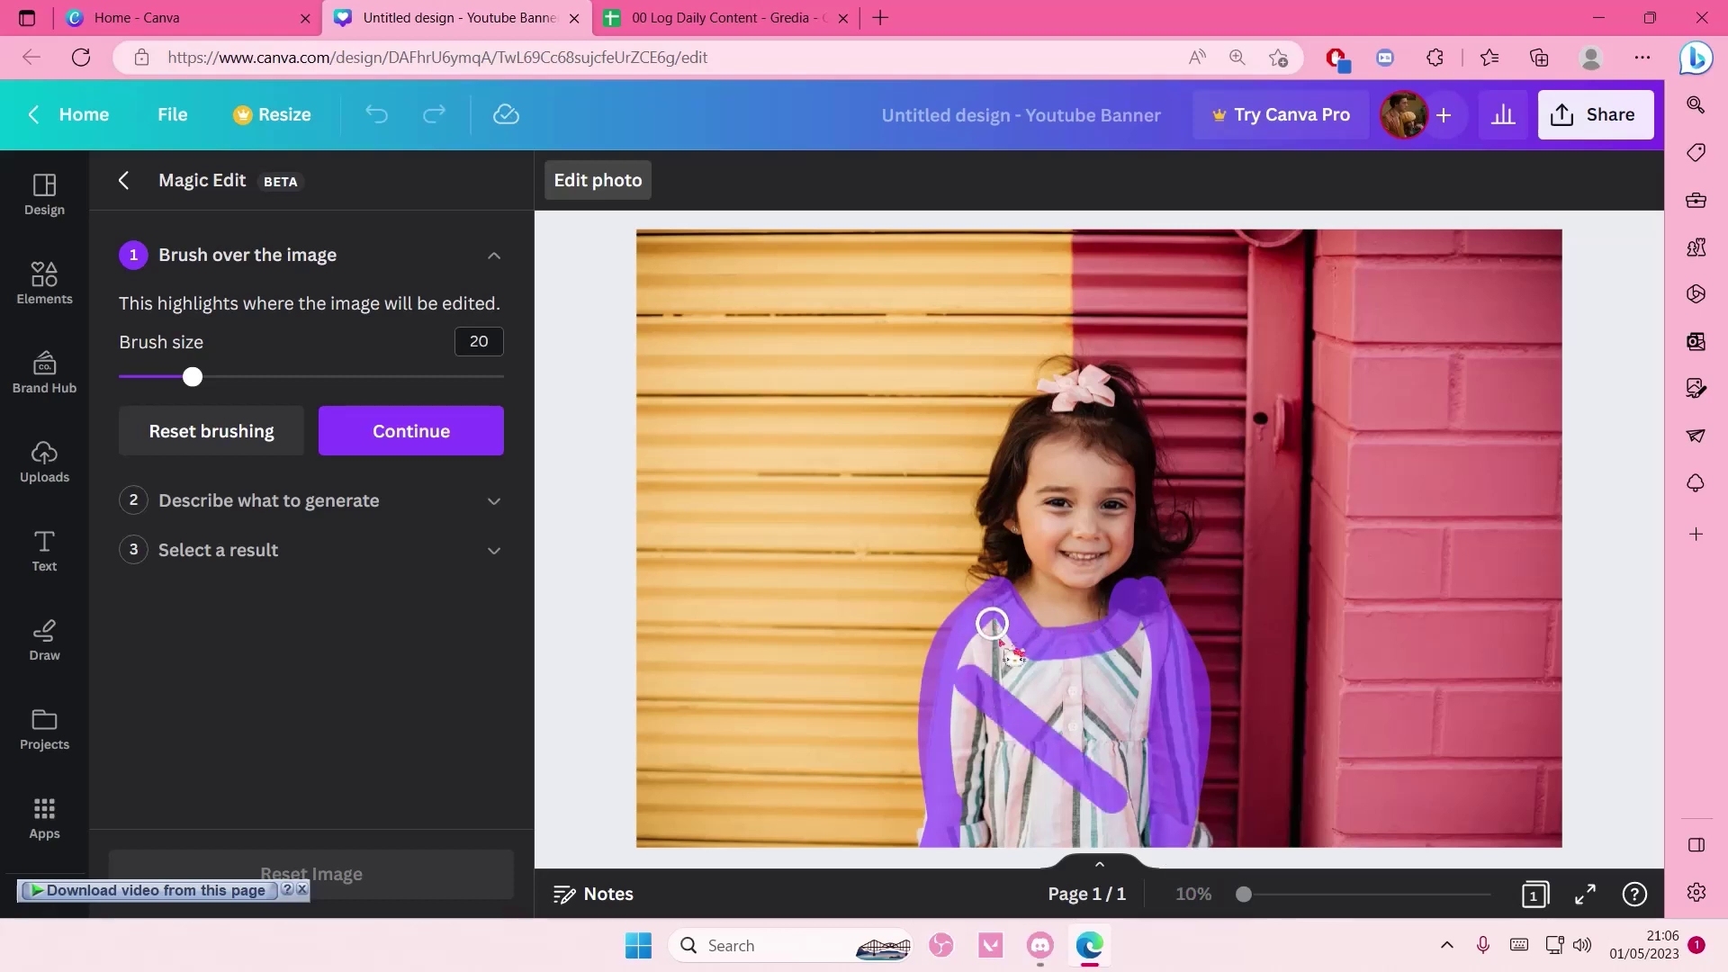
pyautogui.moveTo(992, 622)
pyautogui.mouseDown()
pyautogui.moveTo(1037, 677)
pyautogui.moveTo(1158, 673)
pyautogui.moveTo(1192, 644)
pyautogui.mouseUp()
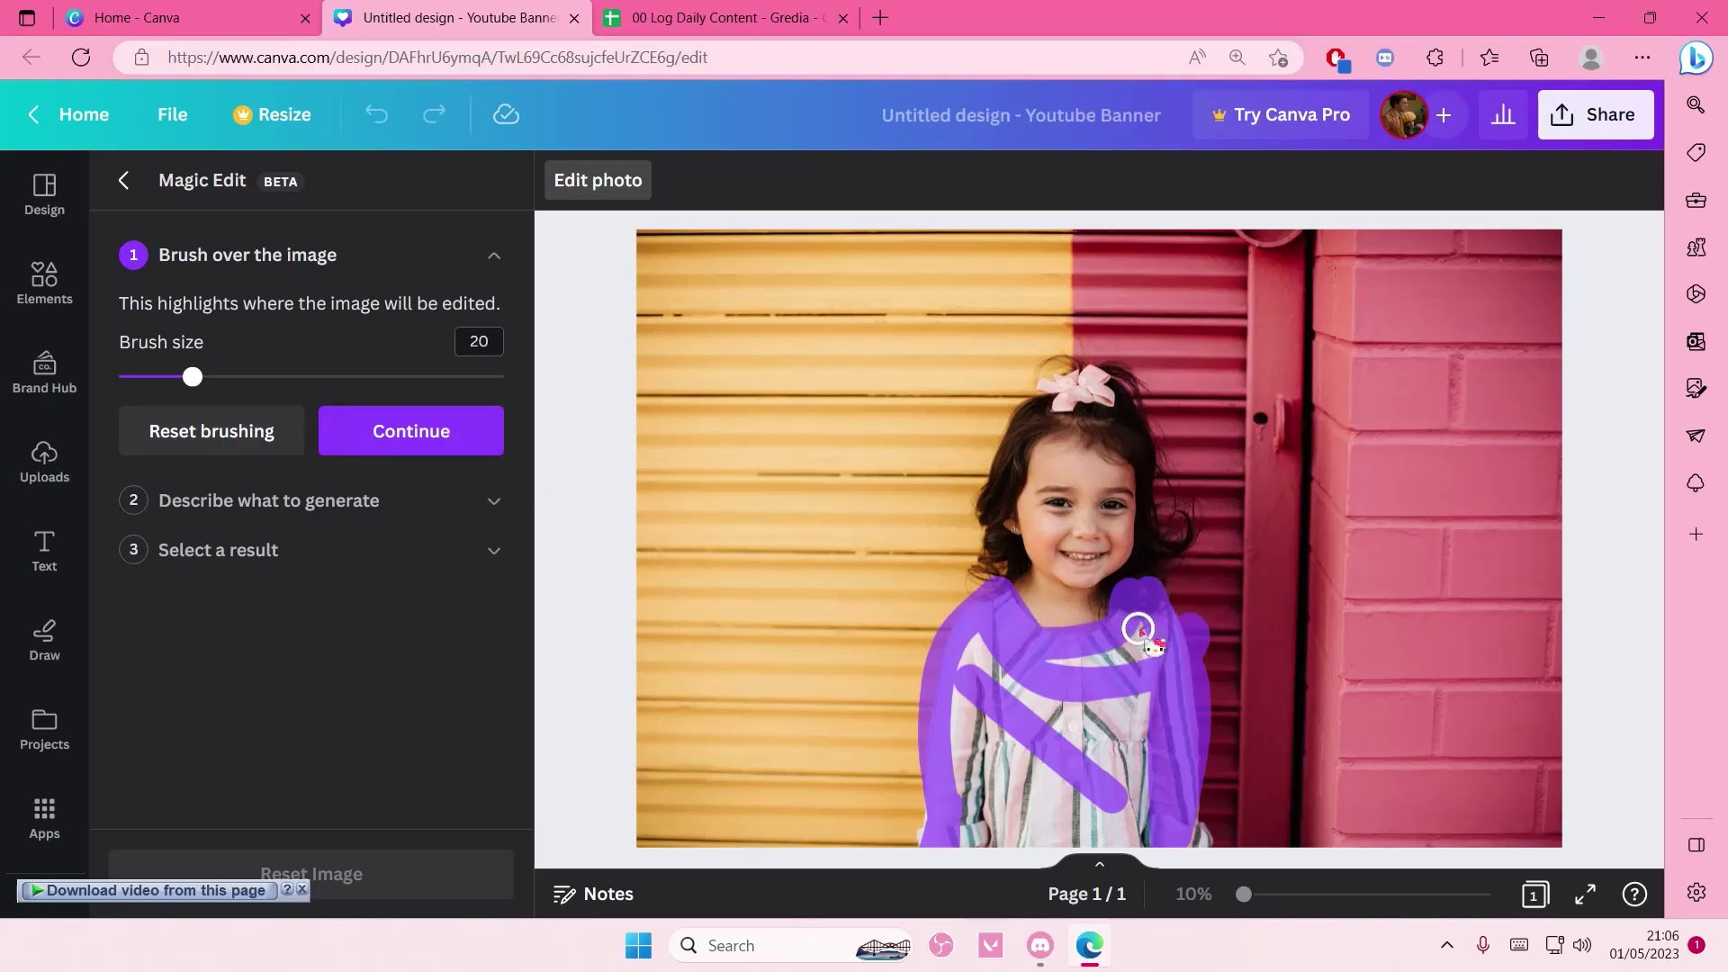
pyautogui.moveTo(1138, 627)
pyautogui.mouseDown()
pyautogui.moveTo(1134, 666)
pyautogui.moveTo(1103, 673)
pyautogui.moveTo(996, 651)
pyautogui.mouseUp()
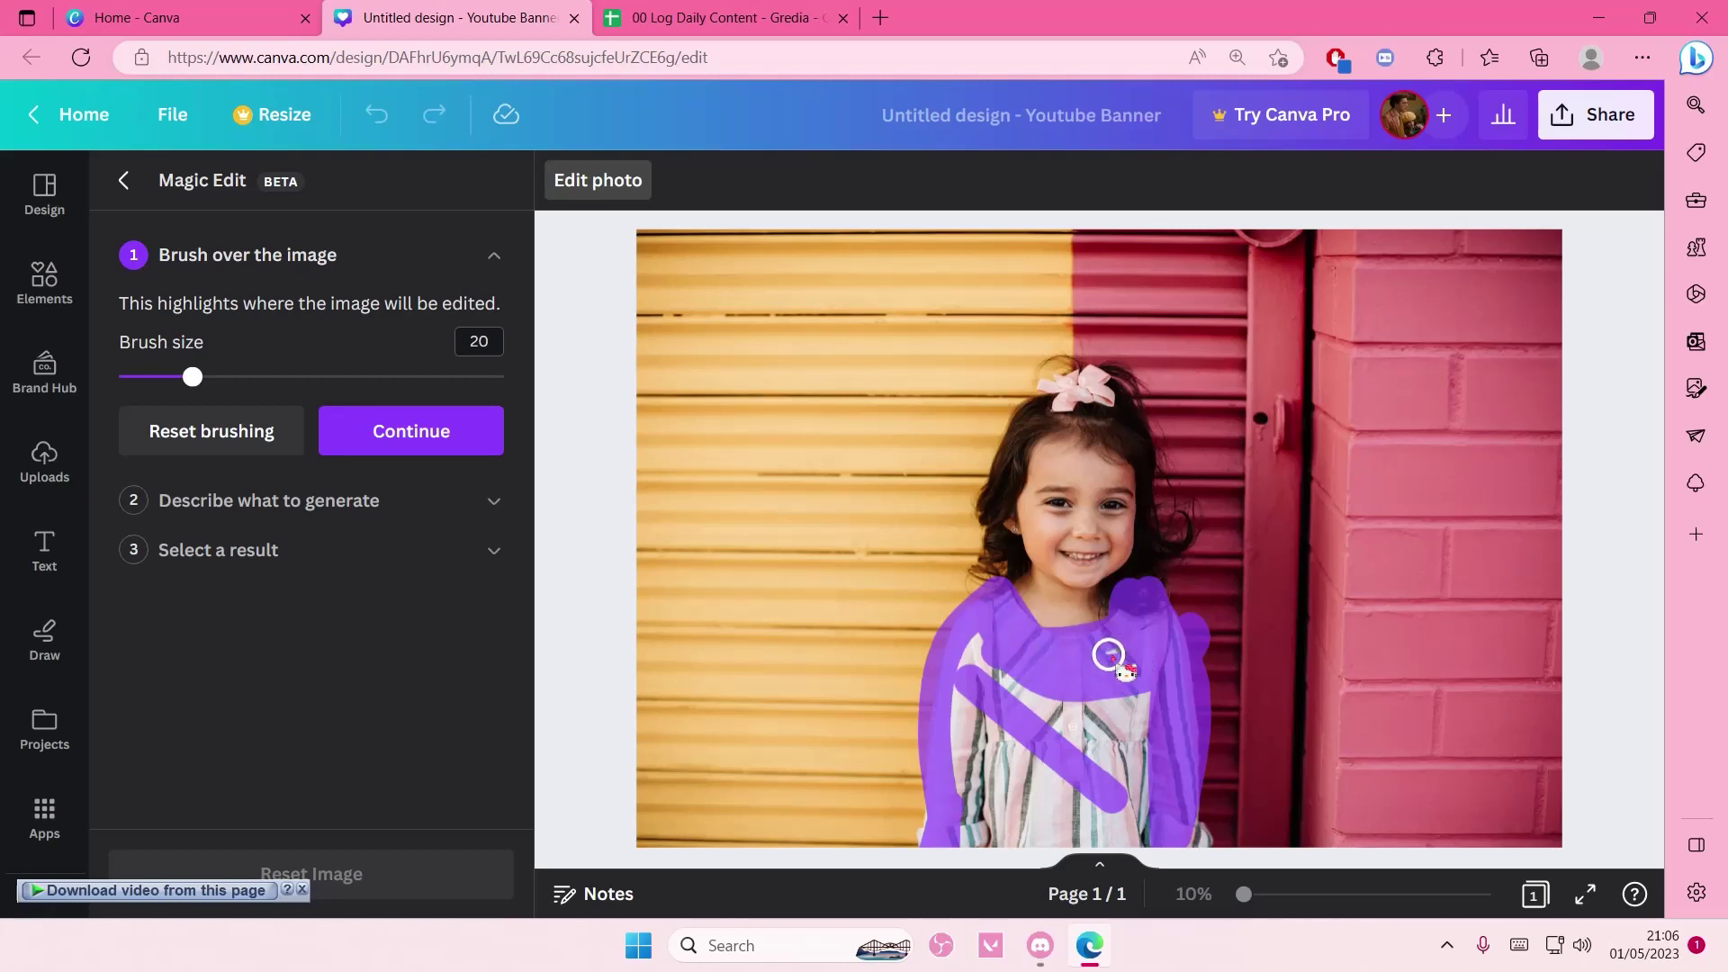
# - Brush over the remaining white streaks on the shirt's front, sides and lower middle
pyautogui.moveTo(1120, 711); pyautogui.dragTo(1107, 799)
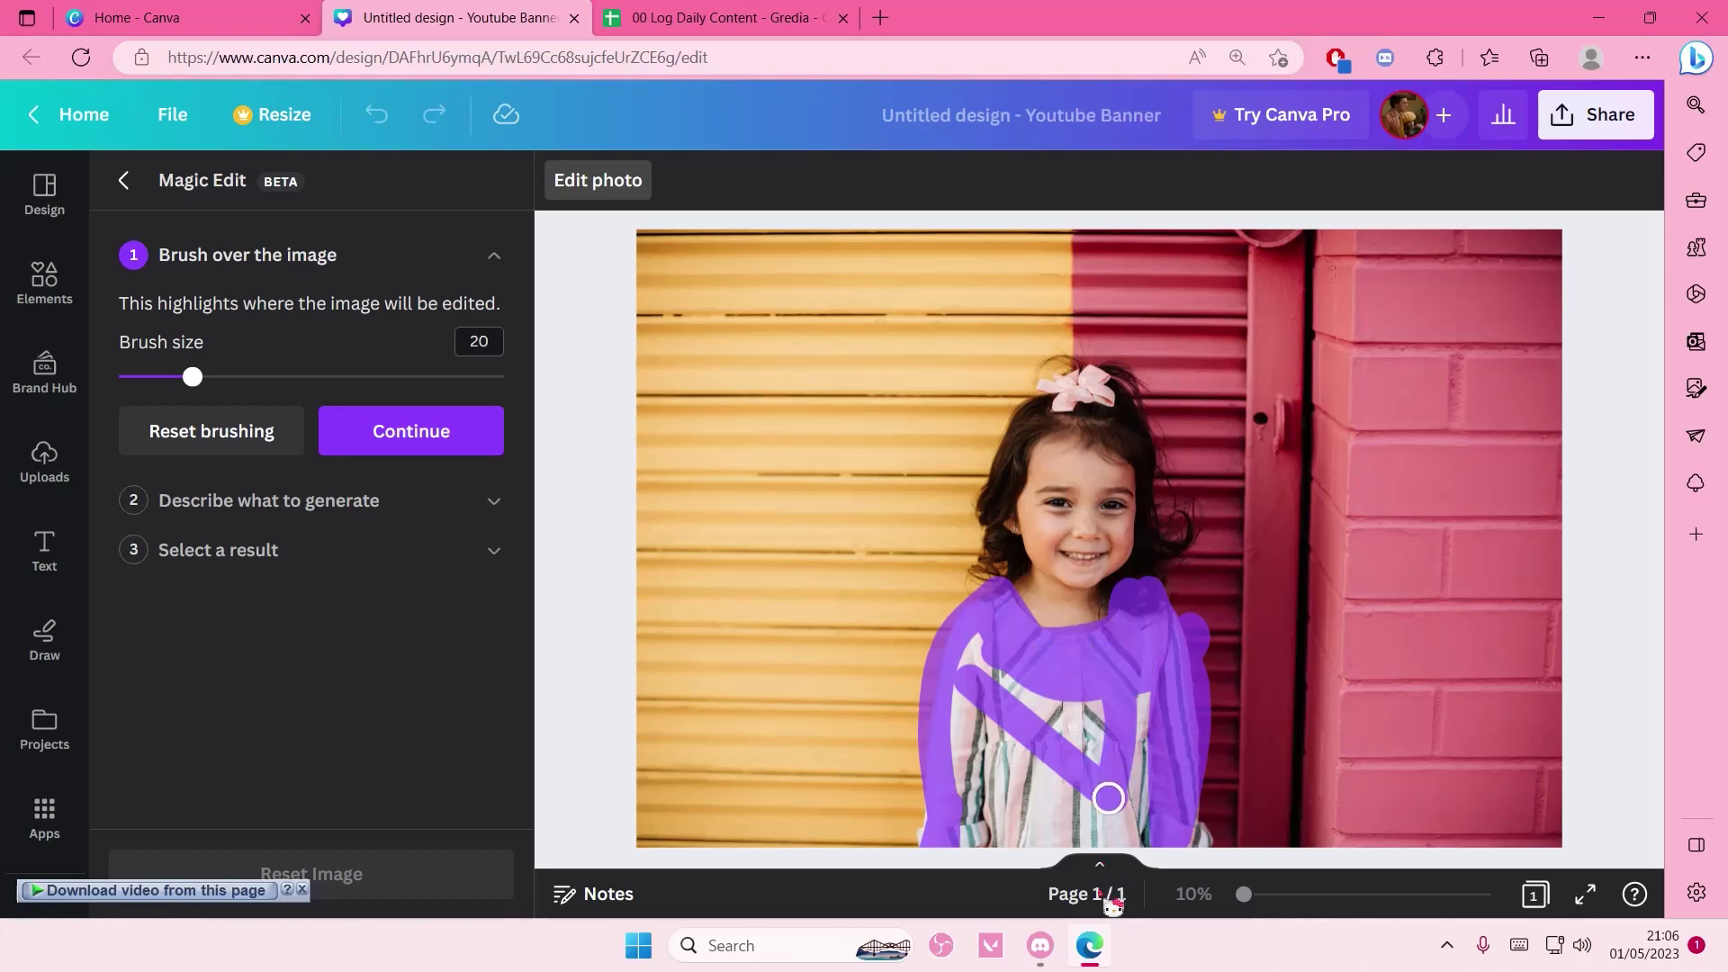
pyautogui.moveTo(1144, 698); pyautogui.dragTo(1137, 797)
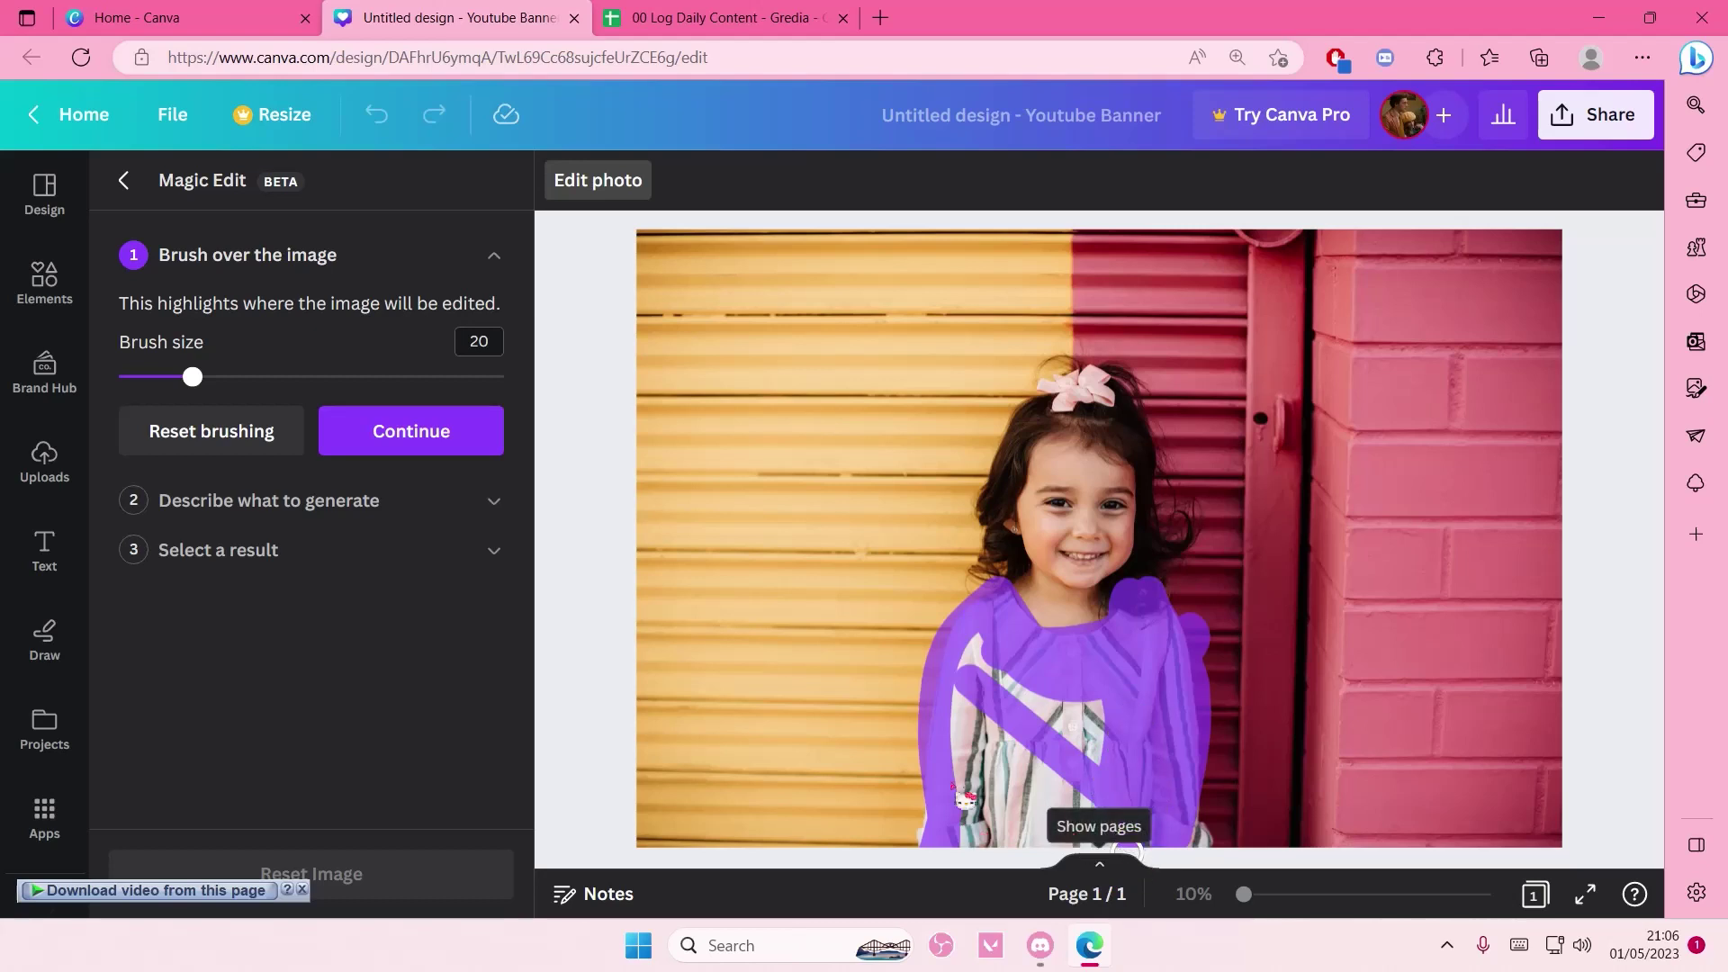
pyautogui.moveTo(964, 800)
pyautogui.mouseDown()
pyautogui.moveTo(908, 731)
pyautogui.moveTo(1009, 693)
pyautogui.moveTo(996, 710)
pyautogui.moveTo(987, 641)
pyautogui.moveTo(972, 780)
pyautogui.mouseUp()
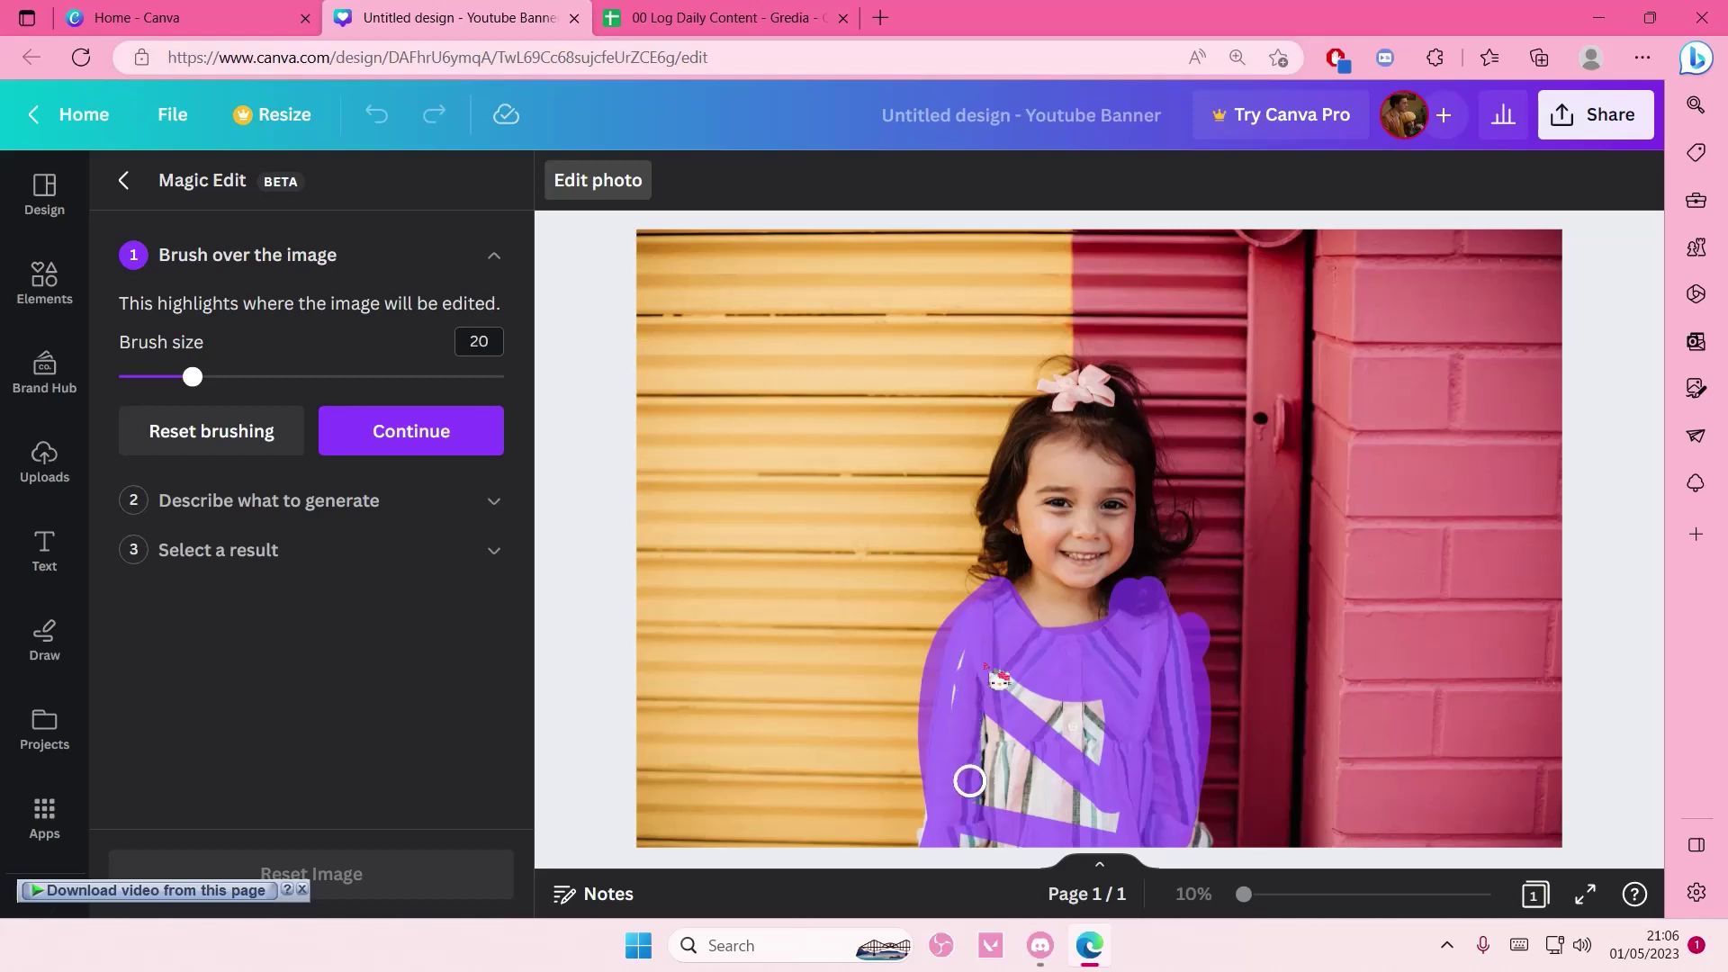
pyautogui.moveTo(991, 588)
pyautogui.mouseDown()
pyautogui.moveTo(958, 747)
pyautogui.moveTo(1039, 754)
pyautogui.moveTo(1058, 636)
pyautogui.moveTo(1010, 681)
pyautogui.moveTo(1100, 744)
pyautogui.mouseUp()
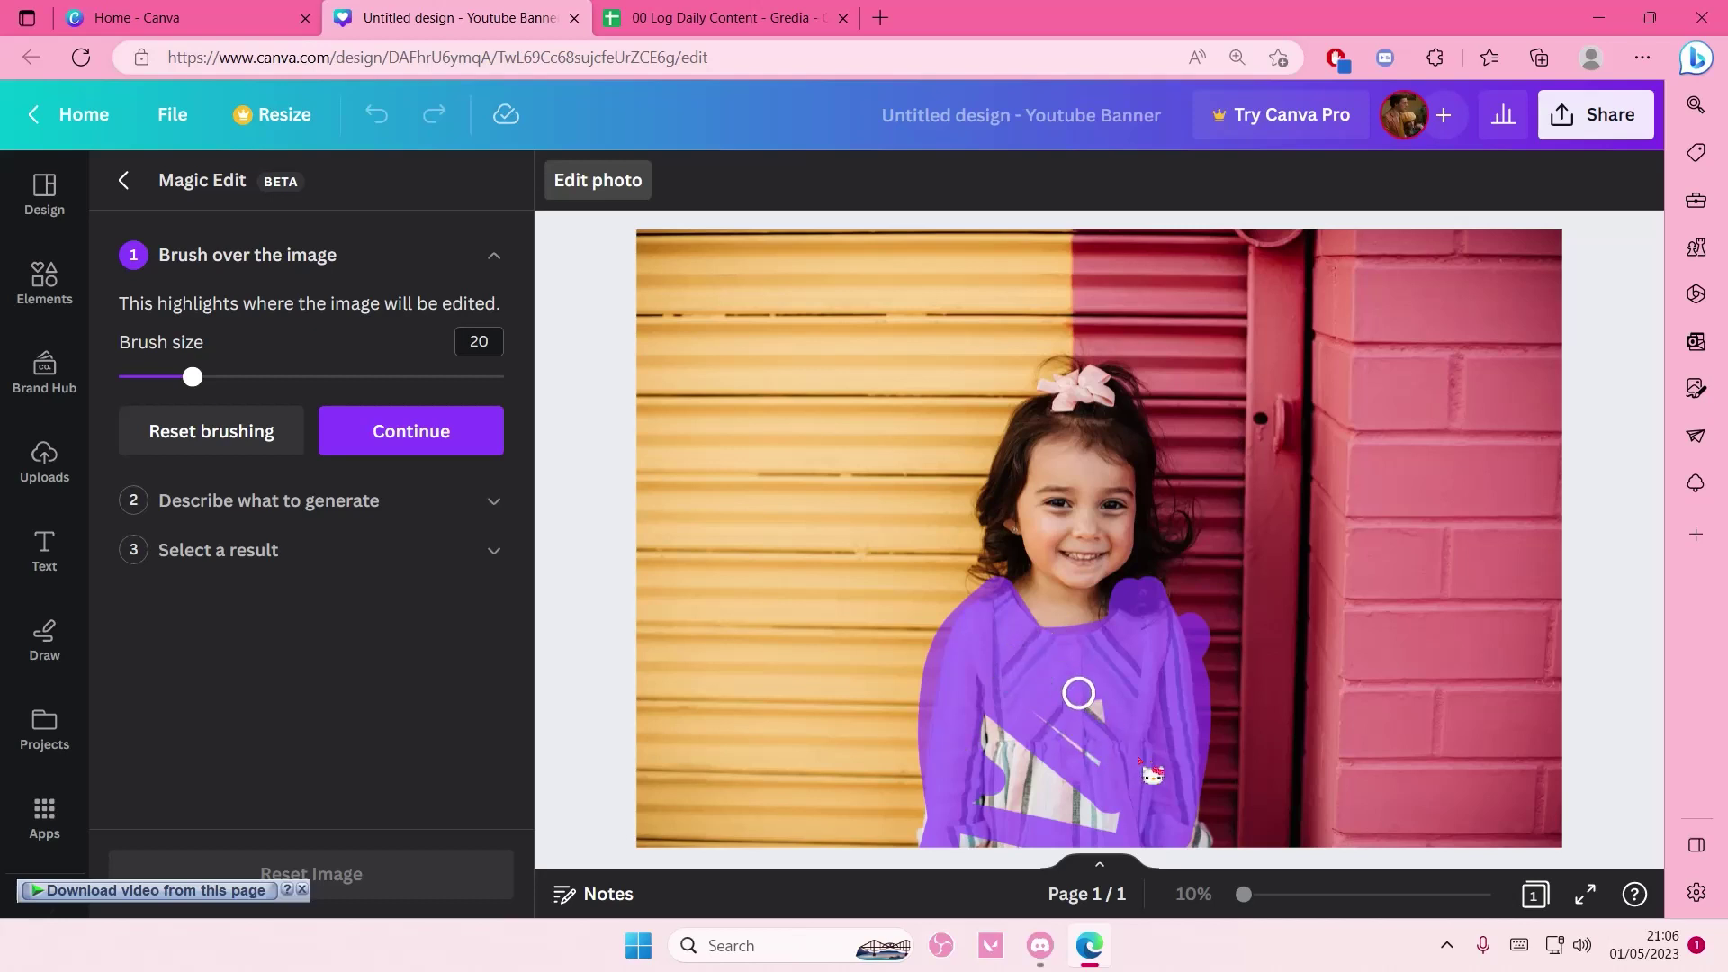
pyautogui.moveTo(1078, 693); pyautogui.dragTo(1186, 833)
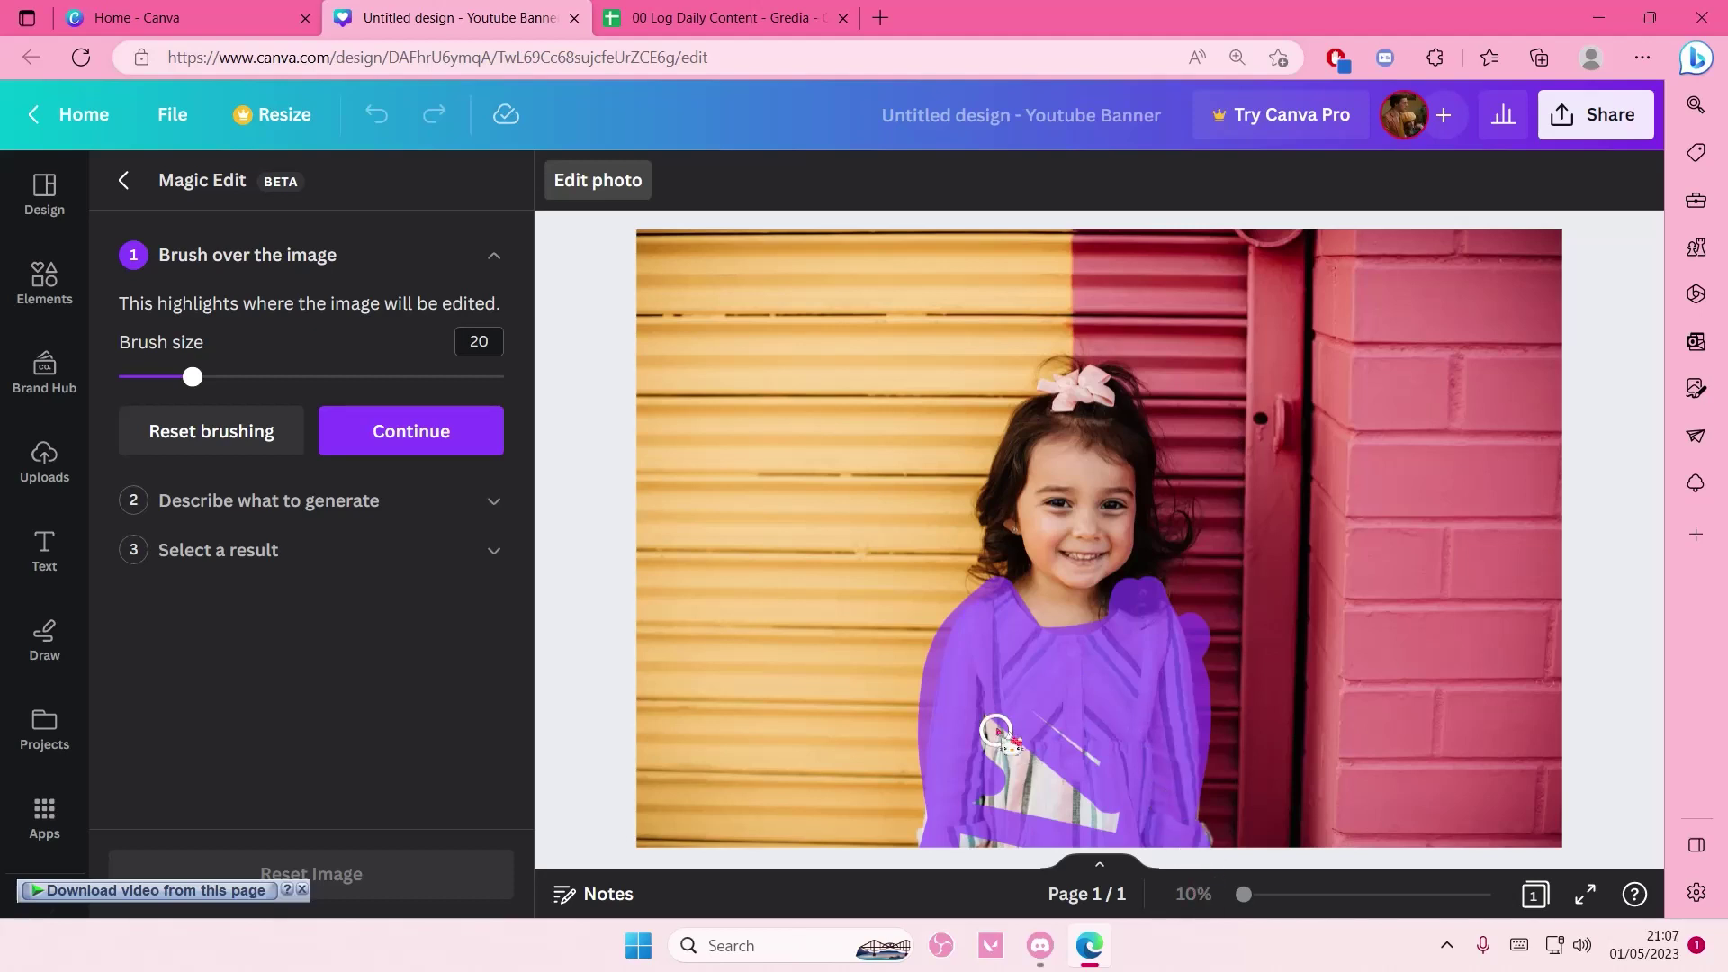
pyautogui.moveTo(1057, 815)
pyautogui.mouseDown()
pyautogui.moveTo(1046, 875)
pyautogui.moveTo(1089, 779)
pyautogui.mouseUp()
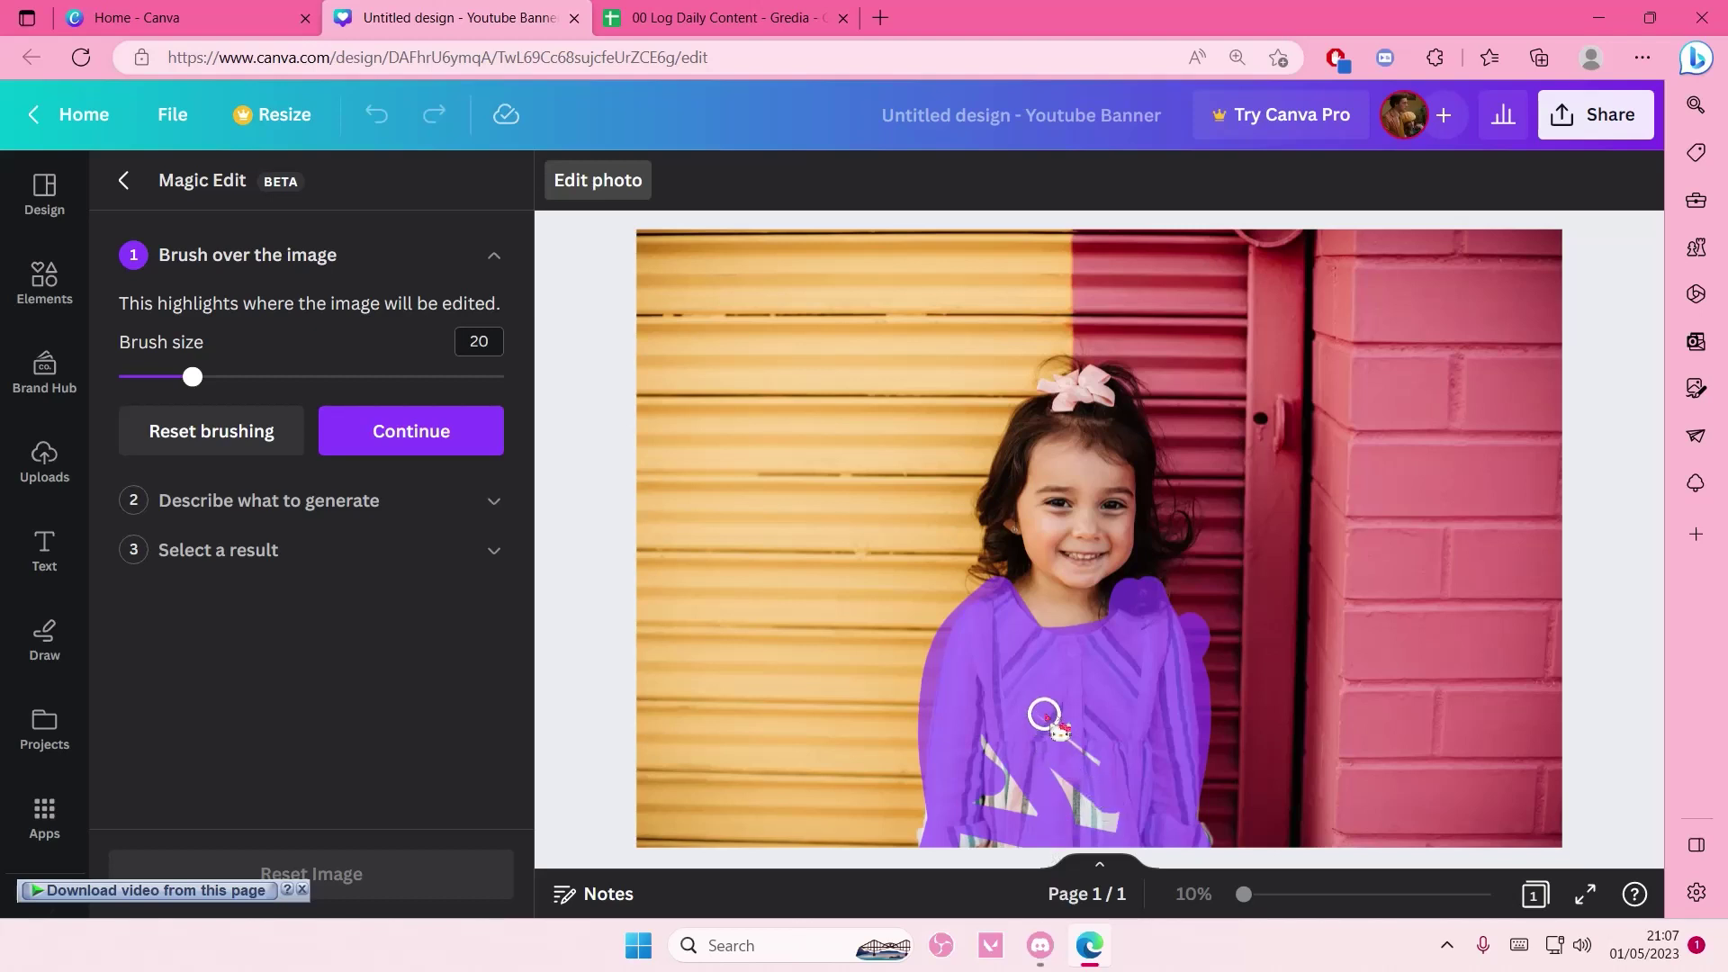
pyautogui.moveTo(1044, 713); pyautogui.dragTo(1123, 828)
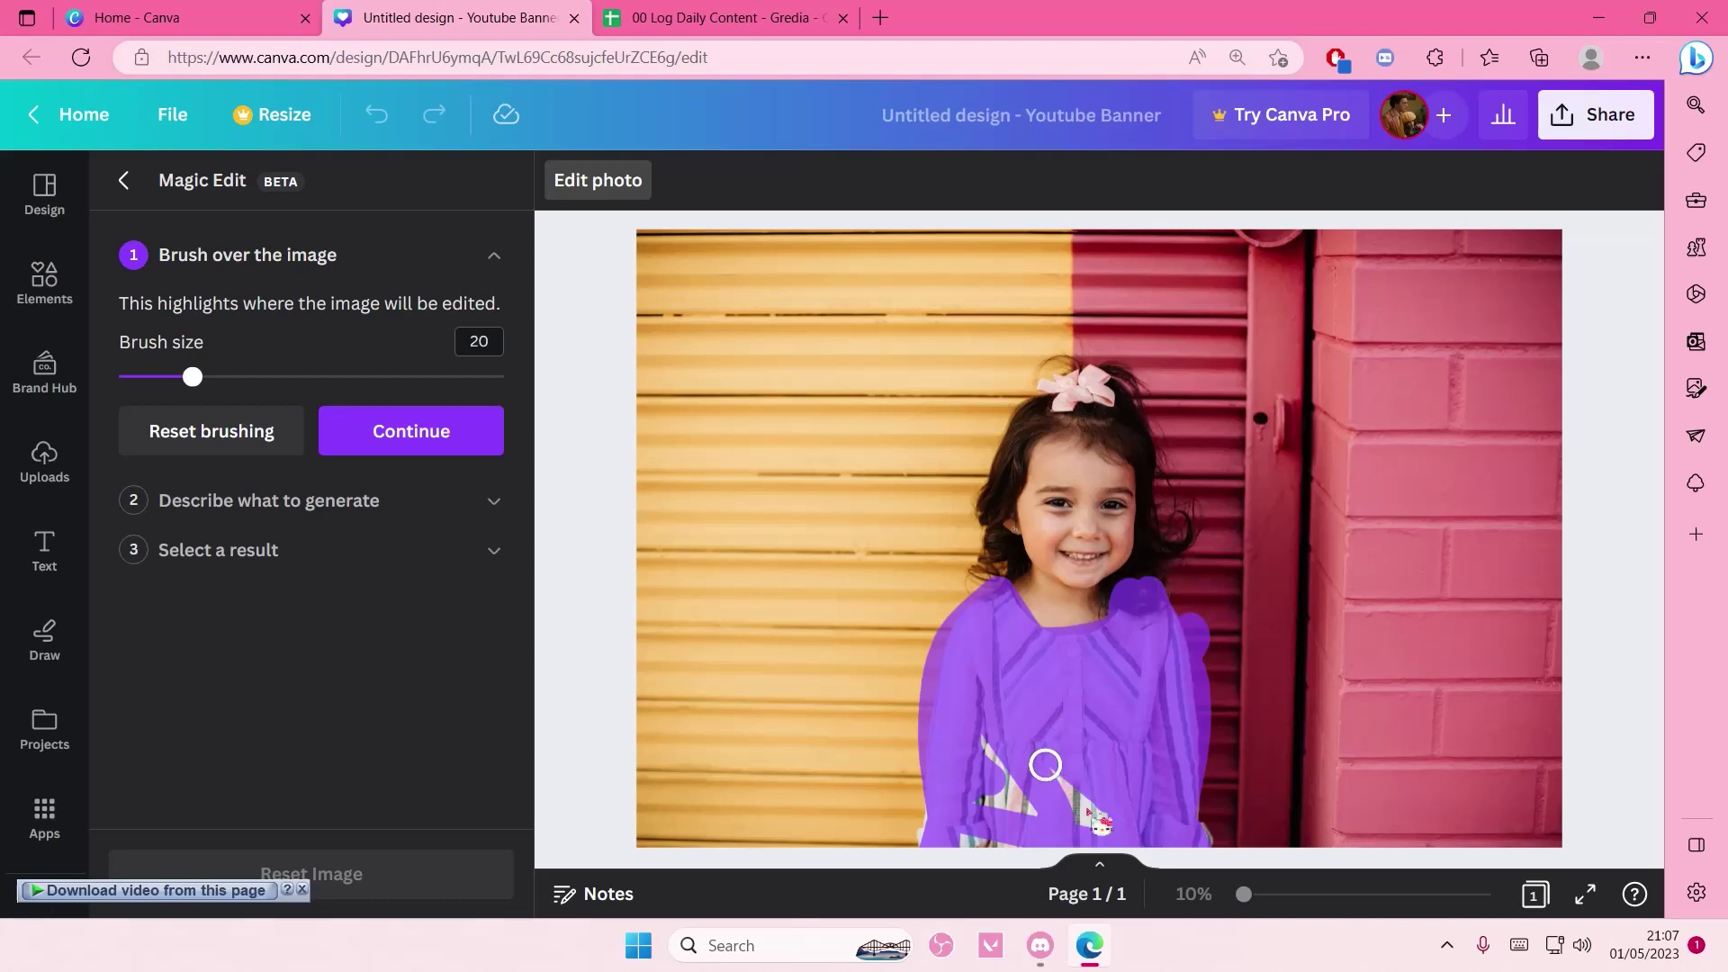
pyautogui.moveTo(1049, 769); pyautogui.dragTo(1096, 819)
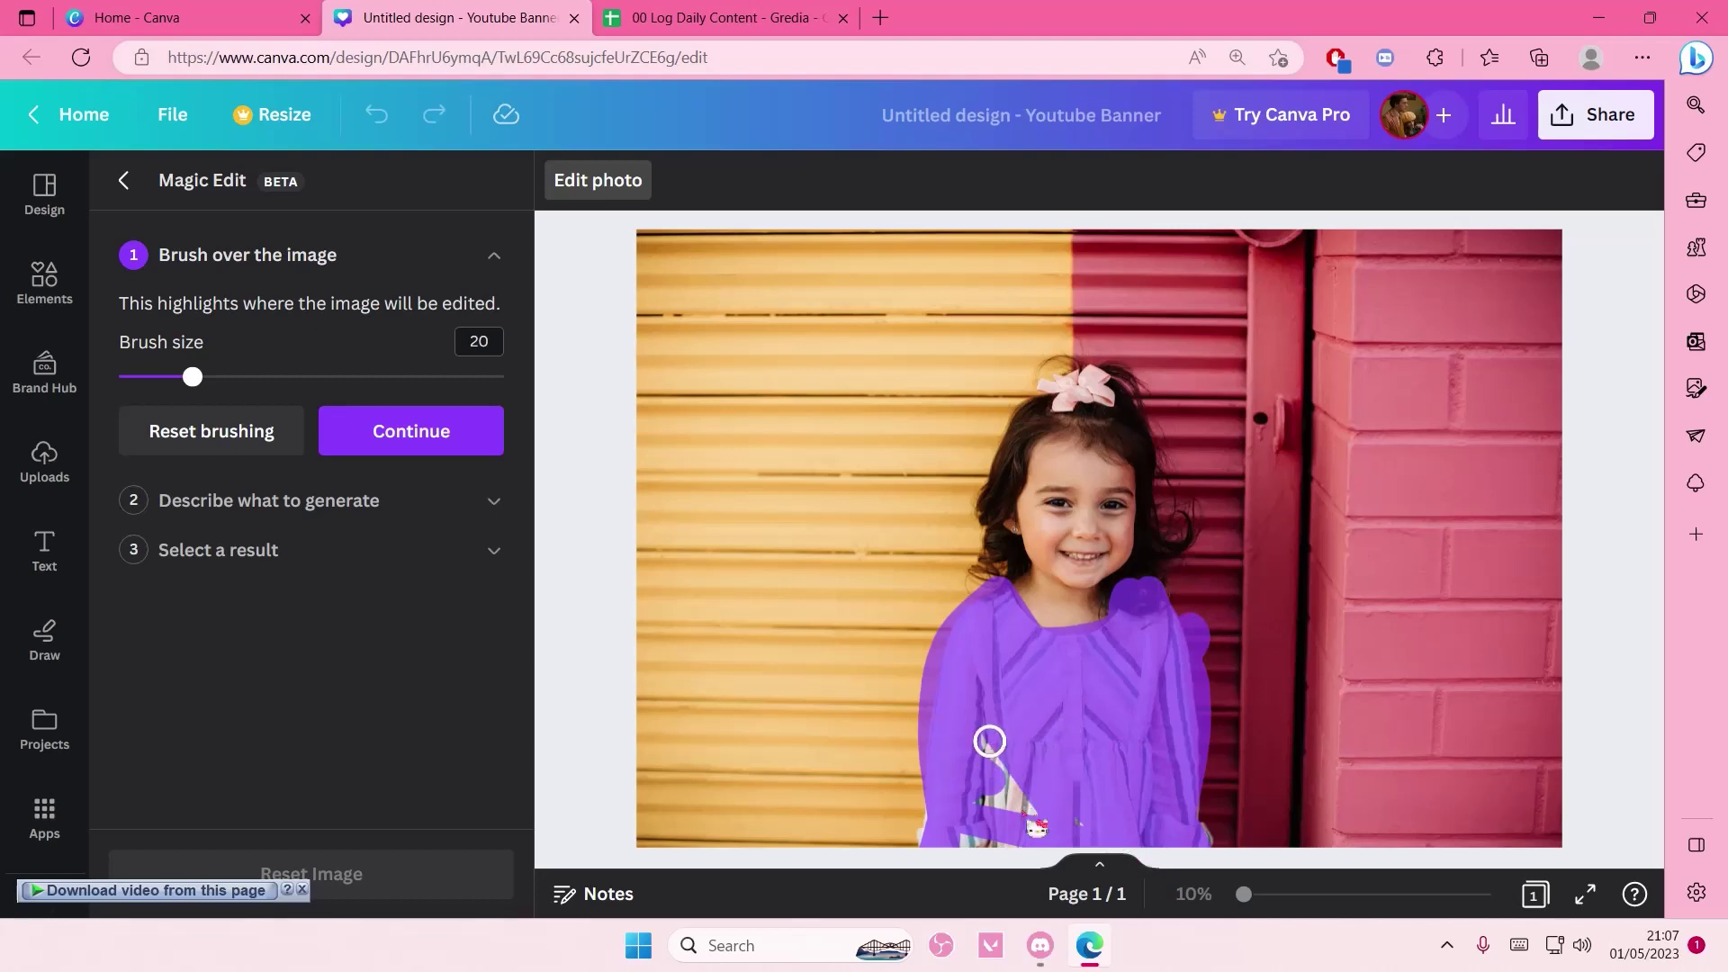
pyautogui.moveTo(989, 741)
pyautogui.mouseDown()
pyautogui.moveTo(1037, 847)
pyautogui.moveTo(972, 778)
pyautogui.moveTo(1029, 853)
pyautogui.moveTo(964, 830)
pyautogui.mouseUp()
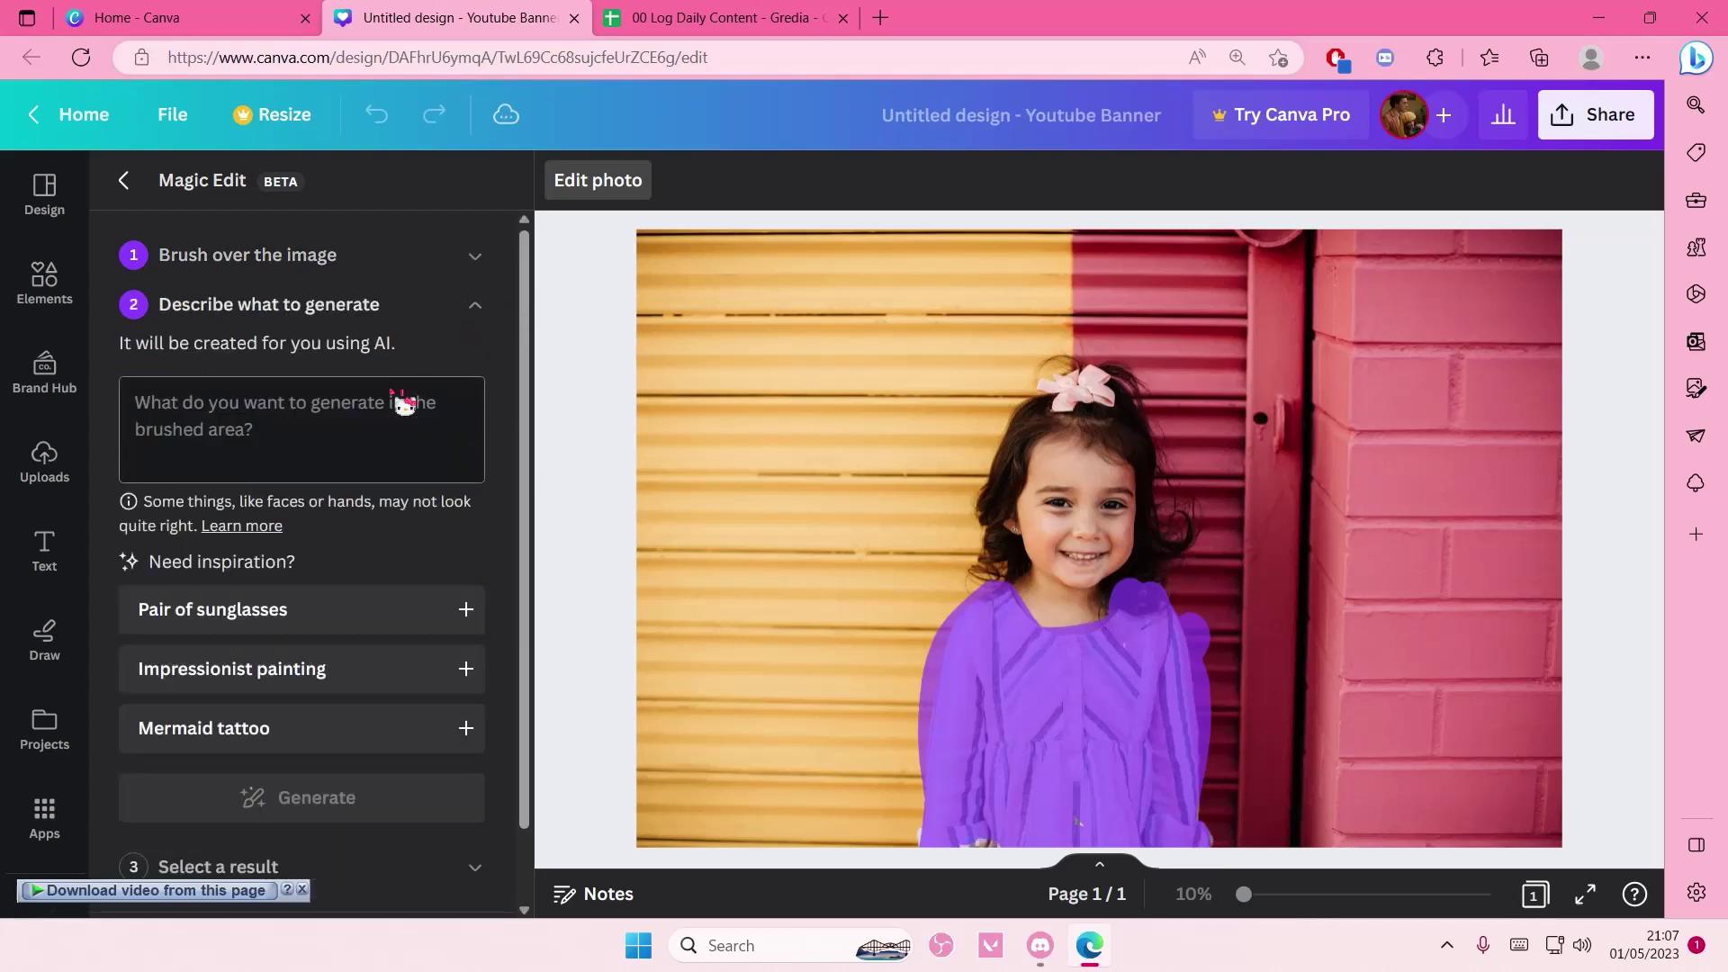
# - Enter a pink sweater prompt, generate four shirt results, and scroll through them
pyautogui.write('p')
pyautogui.press('BackSpace')
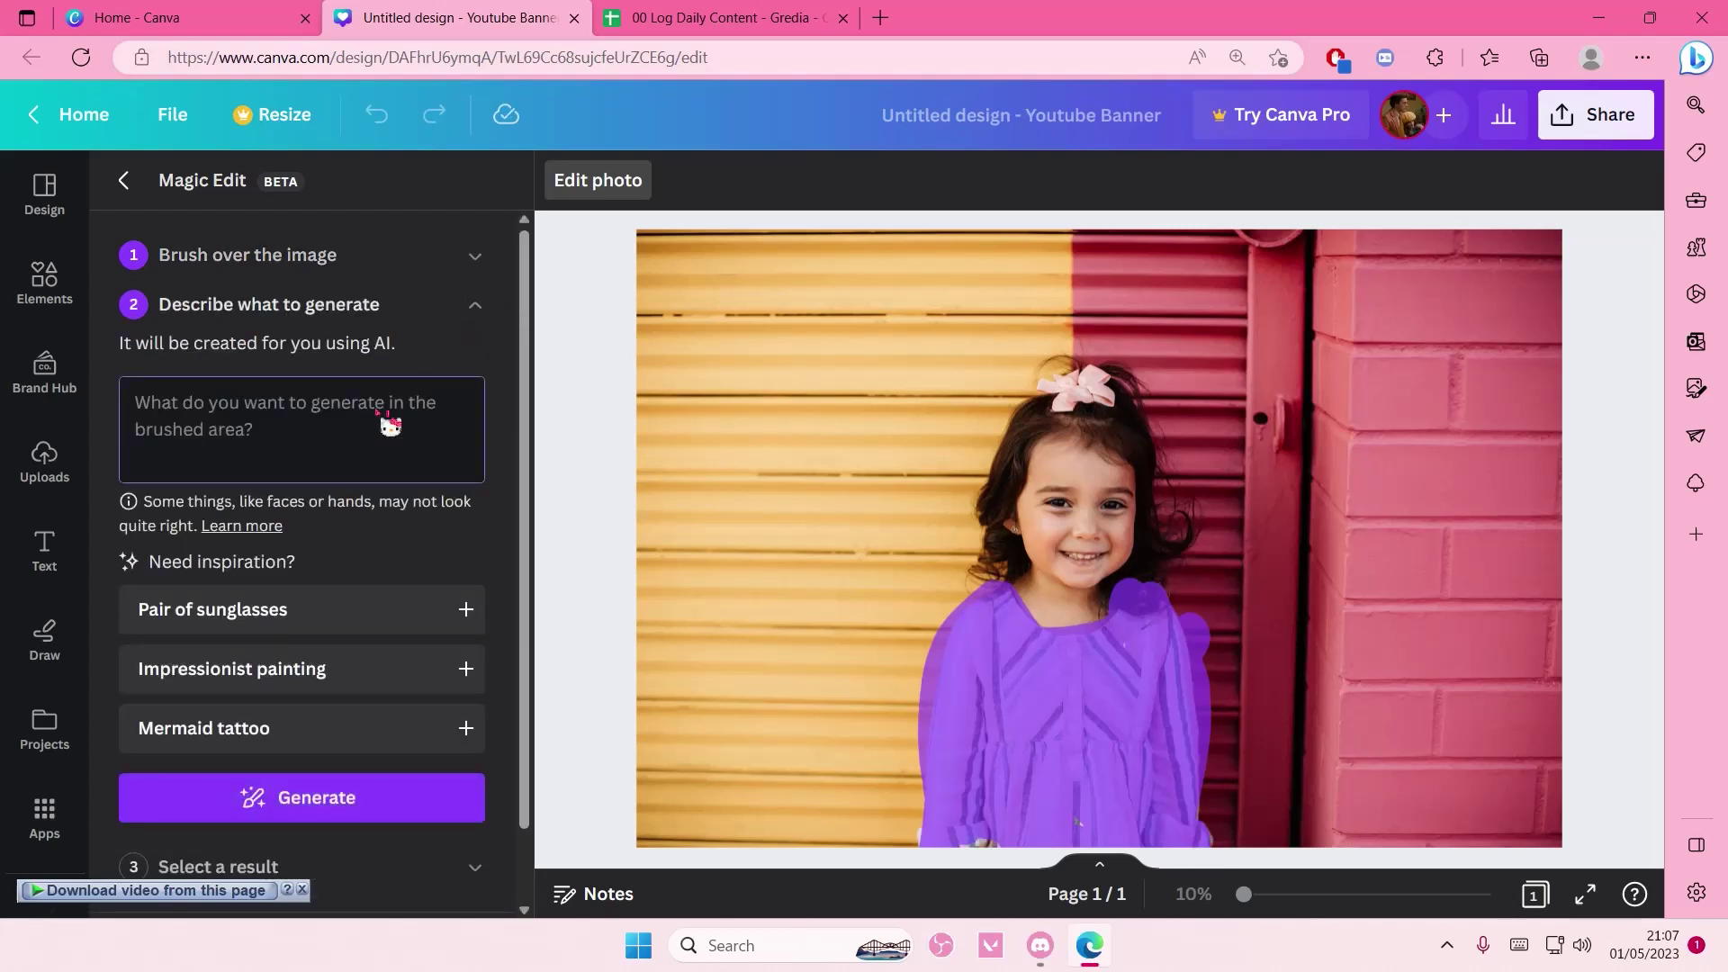
pyautogui.write('pink shirt')
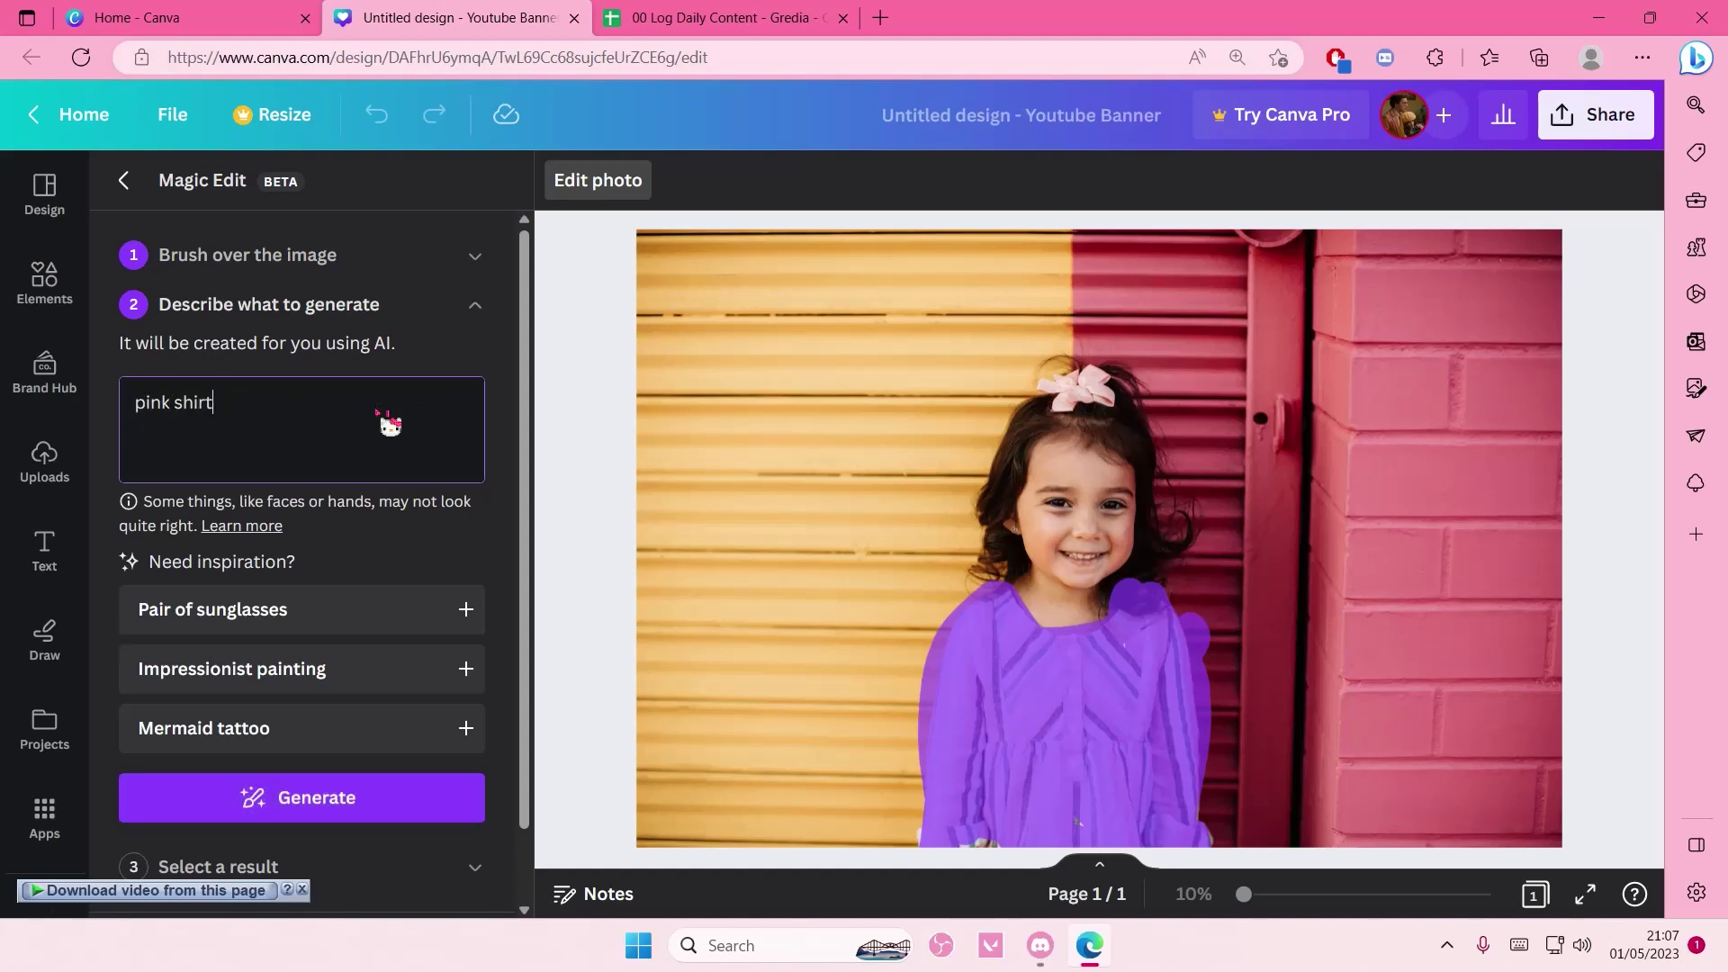
pyautogui.click(396, 798)
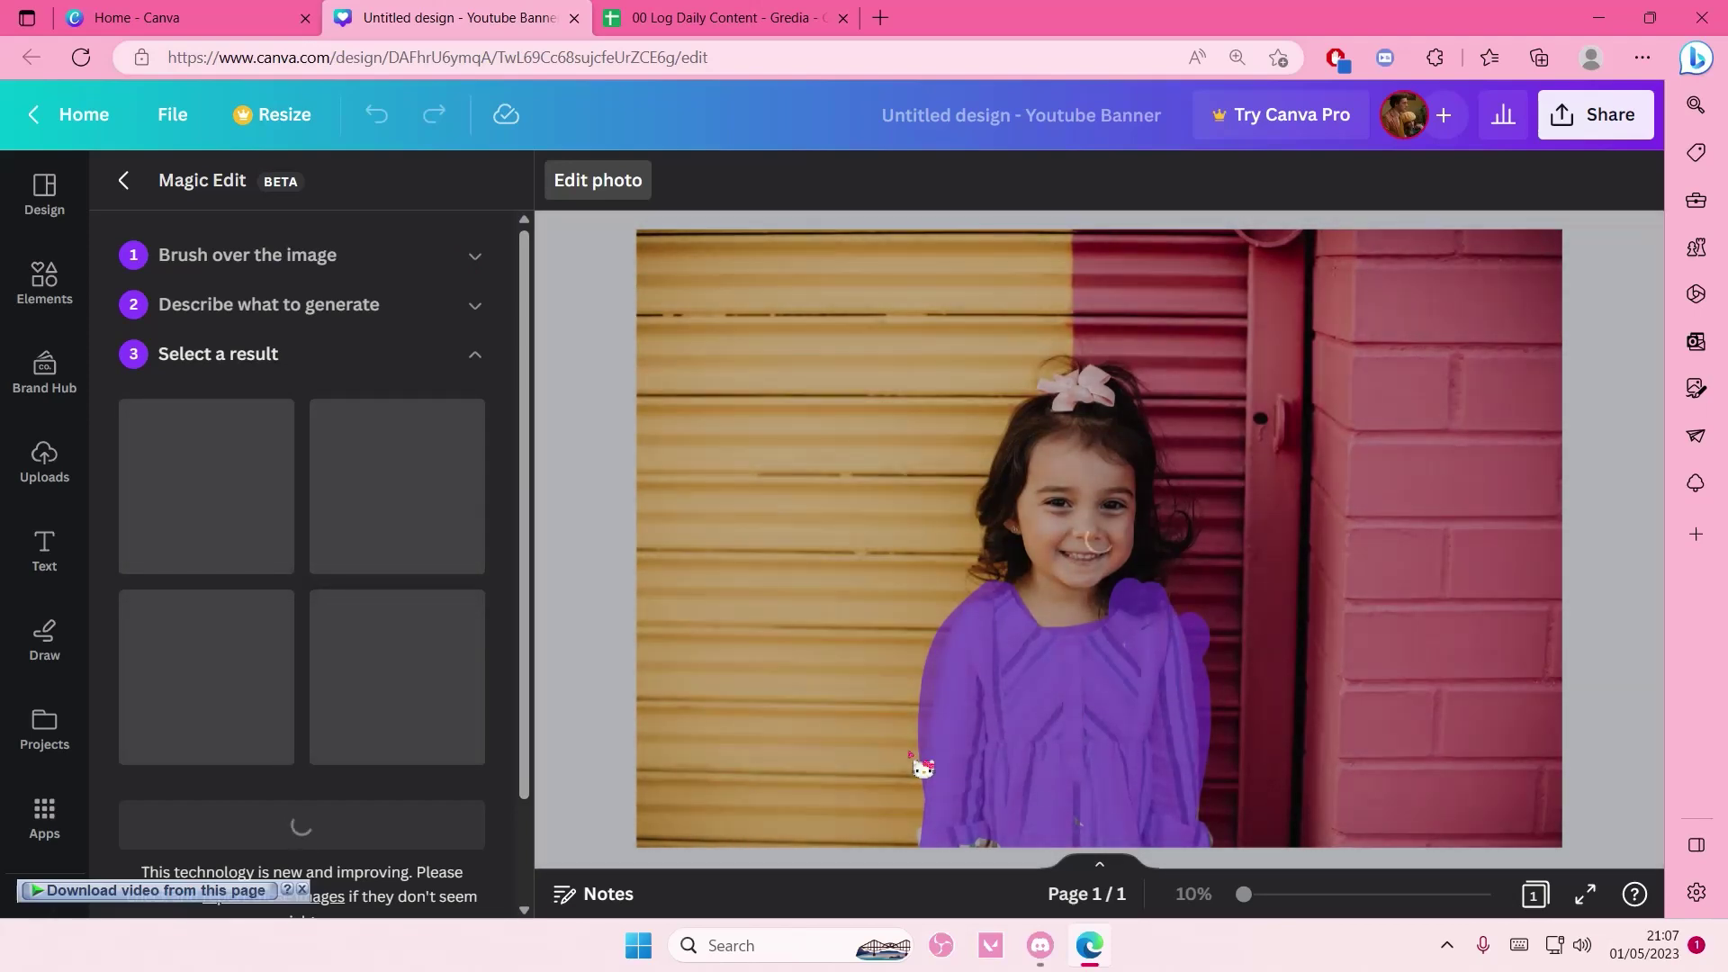
pyautogui.scroll(-1, 351, 738)
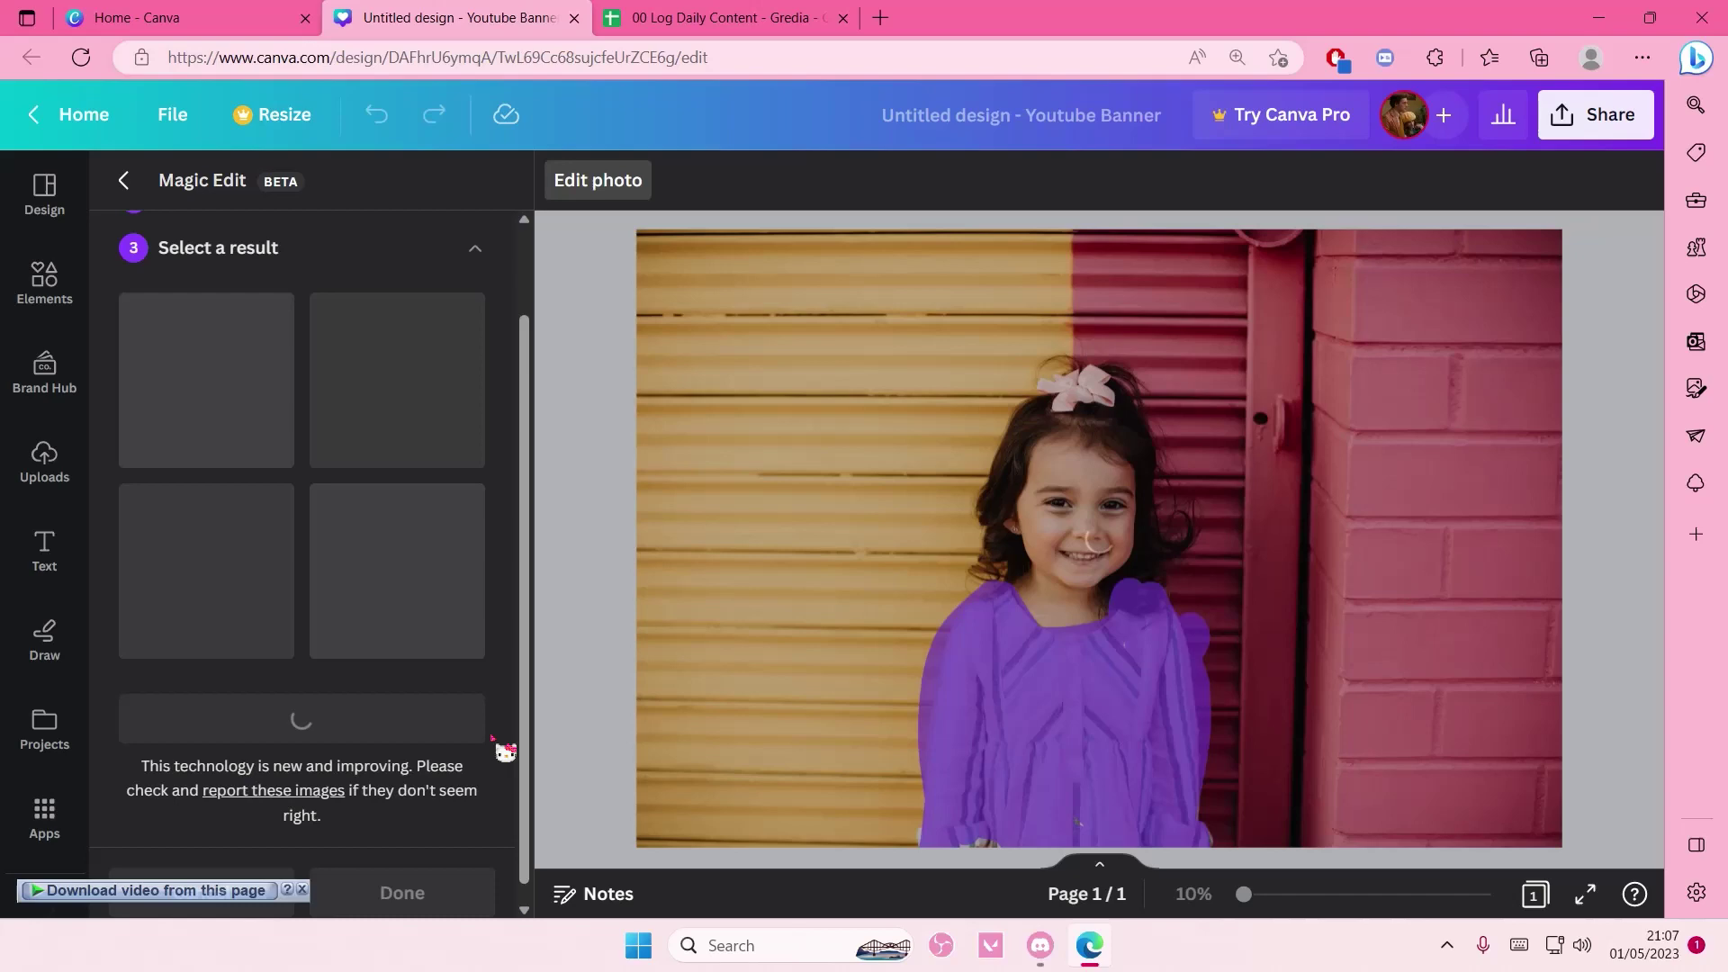
pyautogui.scroll(1, 505, 750)
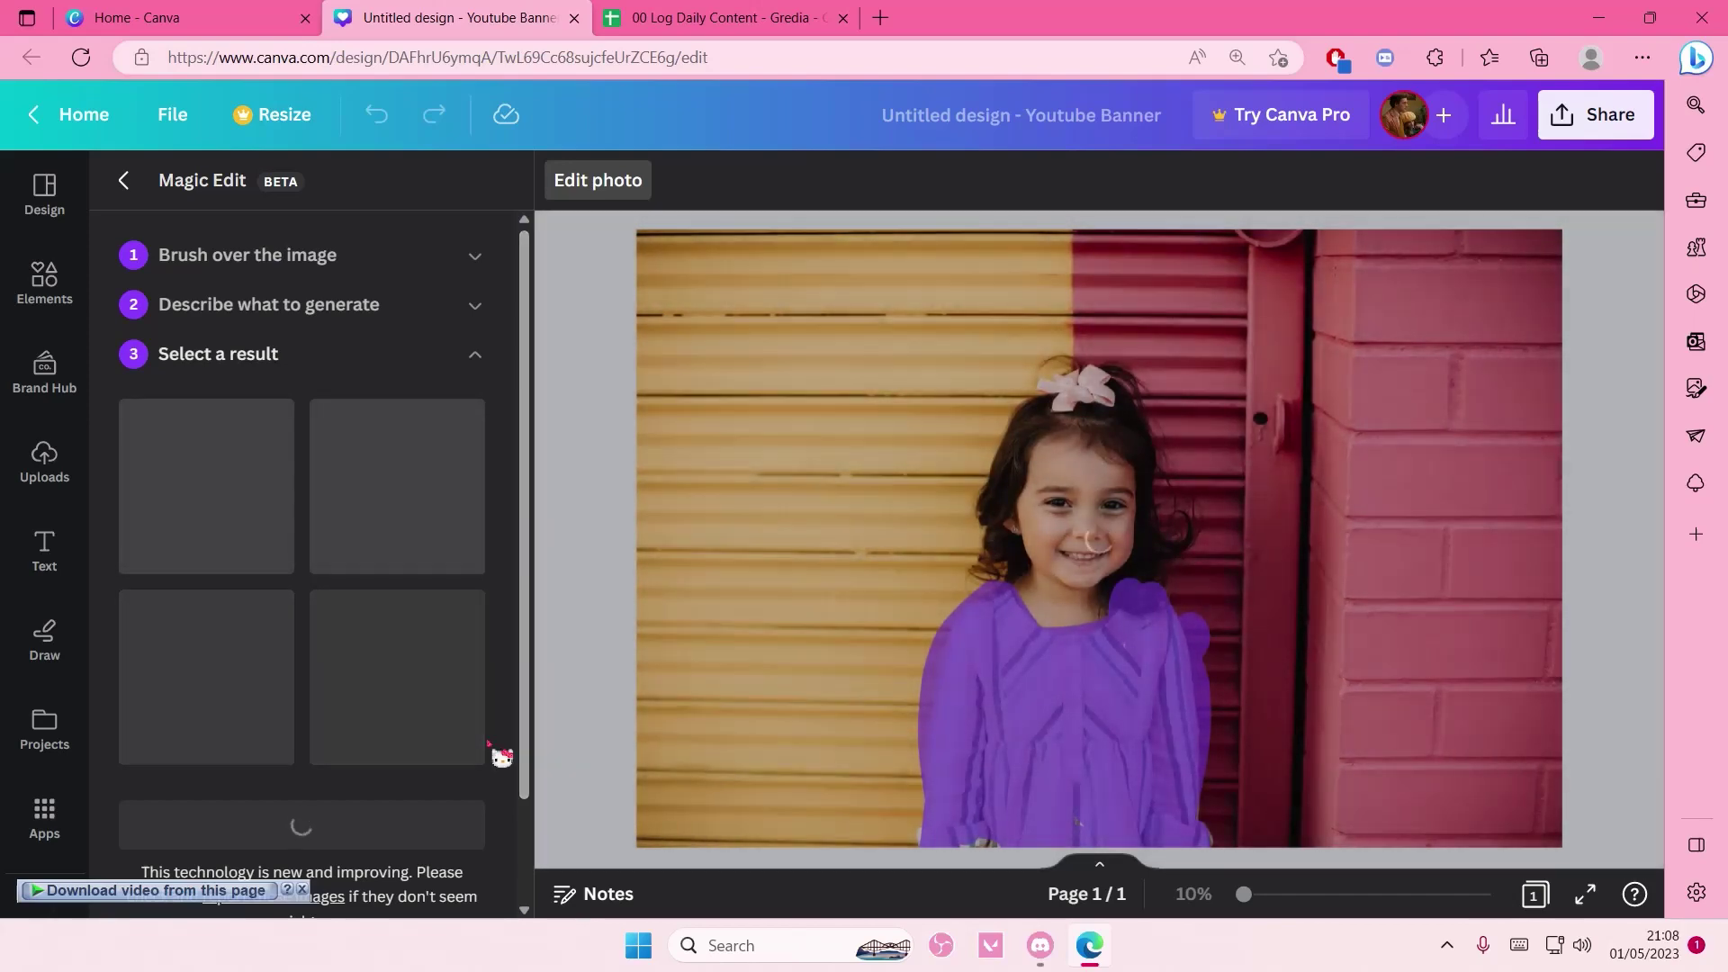
pyautogui.moveTo(526, 759)
pyautogui.mouseDown()
pyautogui.moveTo(549, 811)
pyautogui.moveTo(540, 702)
pyautogui.moveTo(505, 822)
pyautogui.mouseUp()
pyautogui.scroll(2, 467, 825)
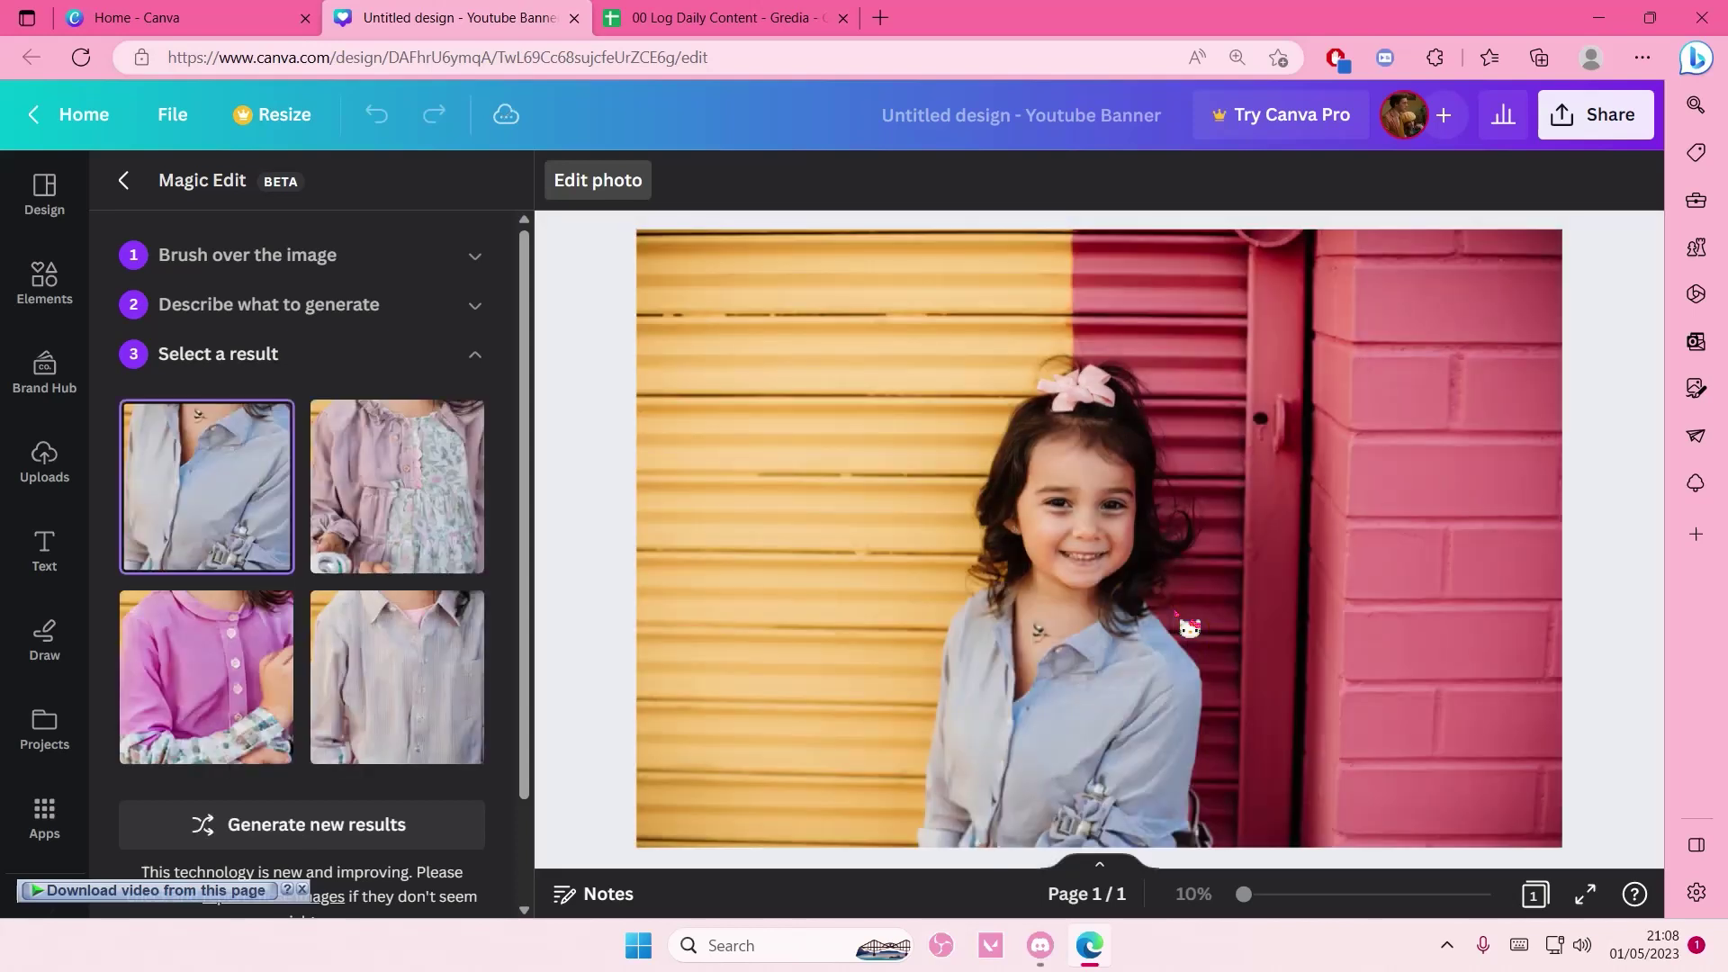
# - Preview the pink and light-blue results, apply the grey striped shirt, and request new results
pyautogui.click(257, 660)
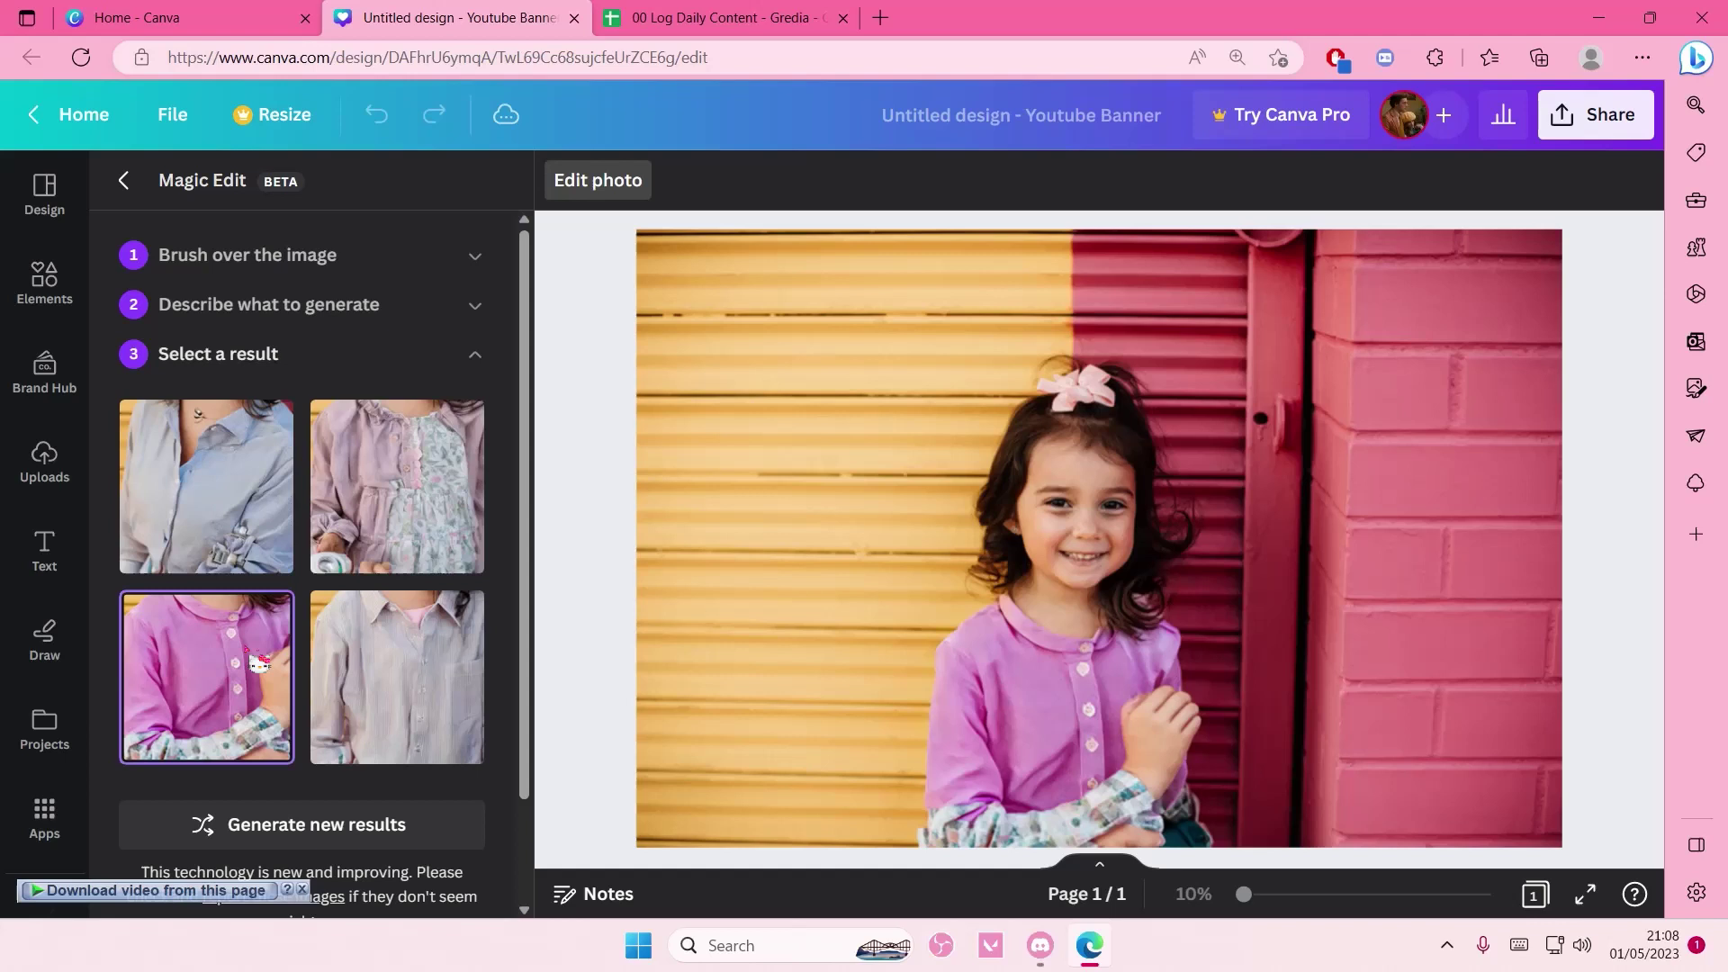
pyautogui.click(204, 545)
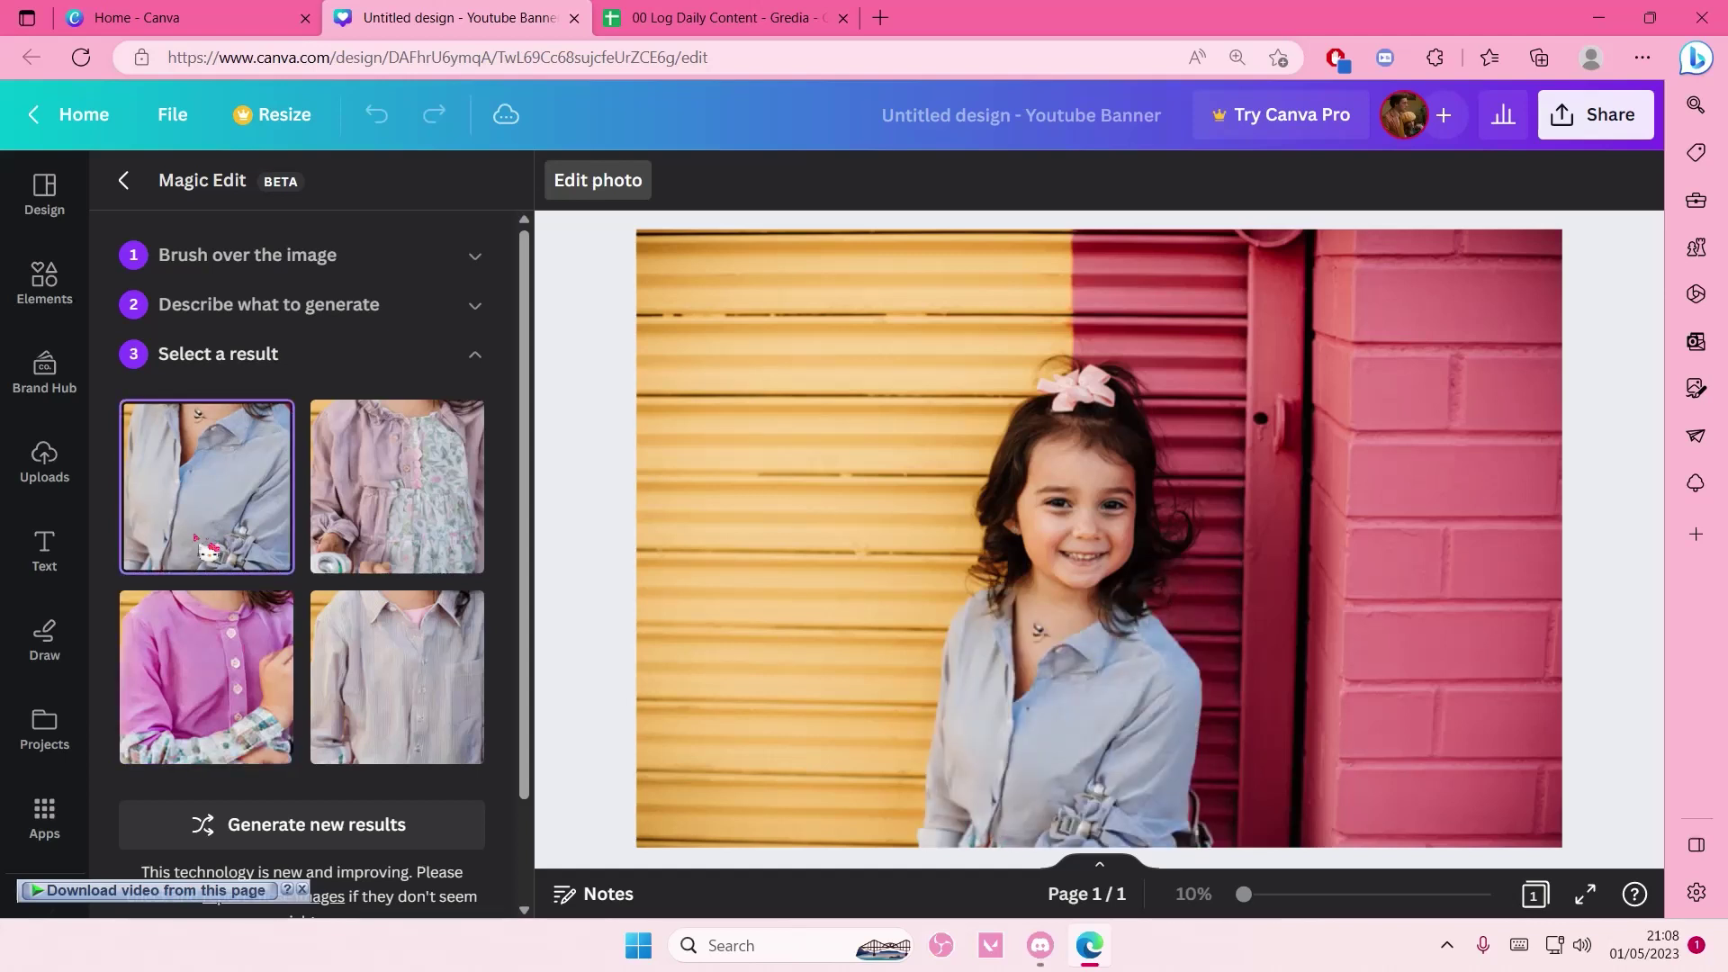
pyautogui.click(396, 704)
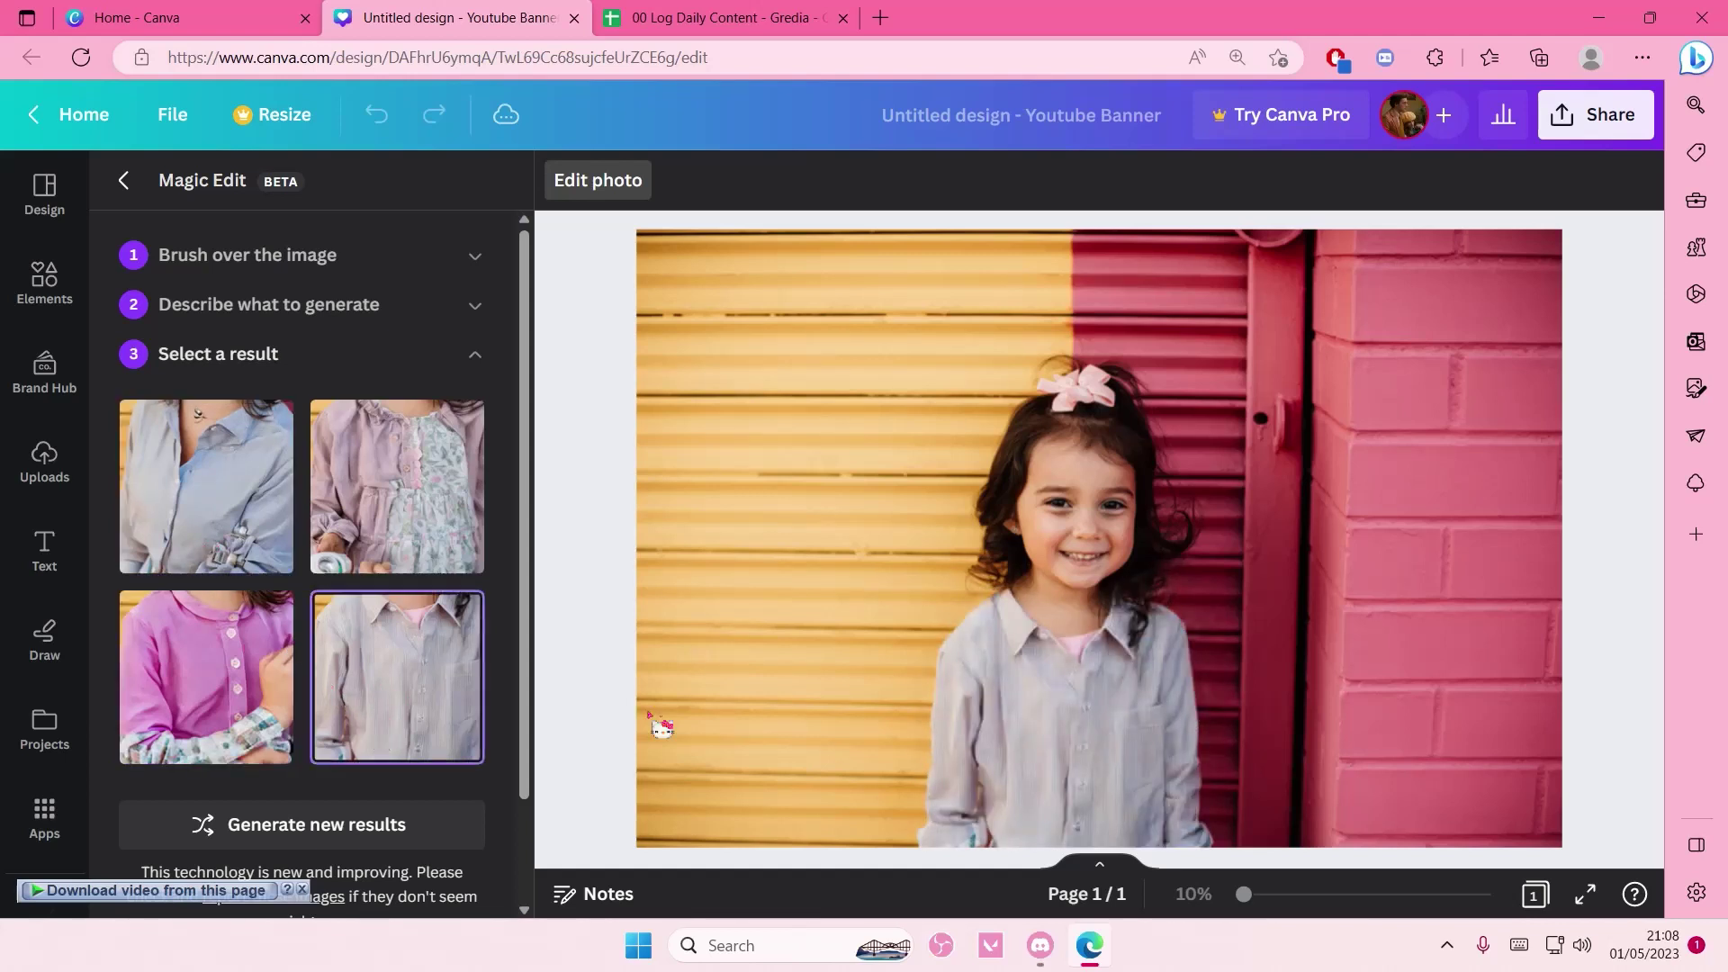
pyautogui.scroll(-2, 301, 495)
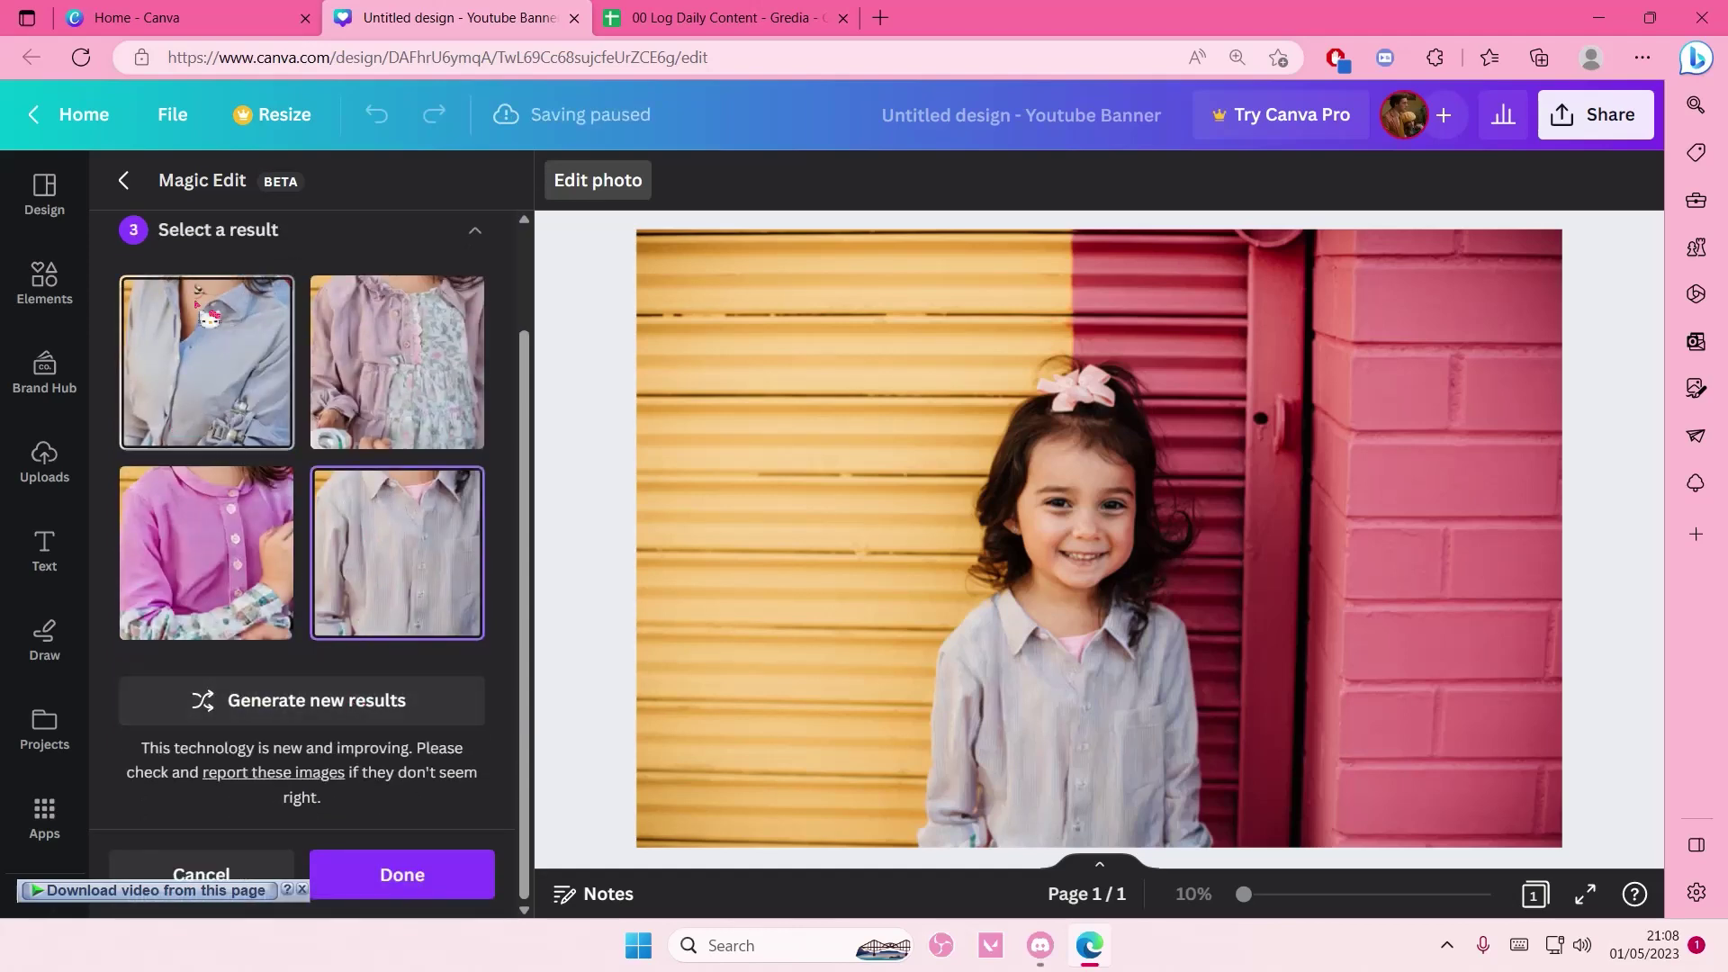
pyautogui.click(385, 704)
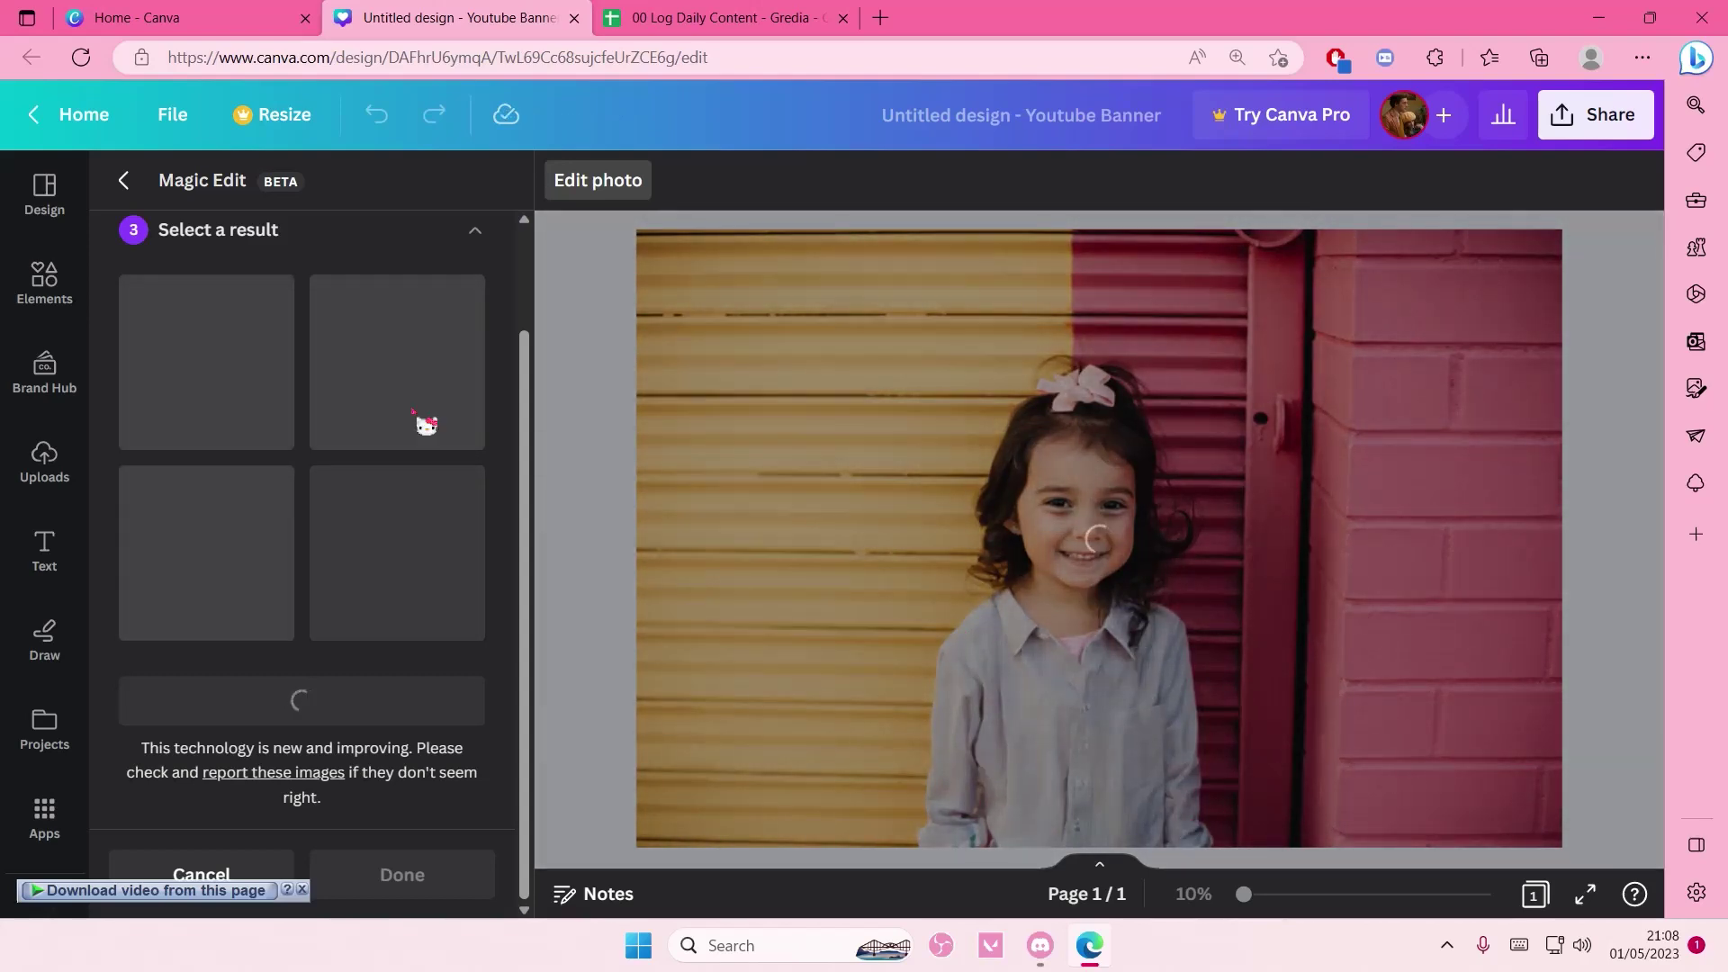
# - Scroll the Magic Edit panel while the new batch of shirt results loads
pyautogui.scroll(2, 336, 709)
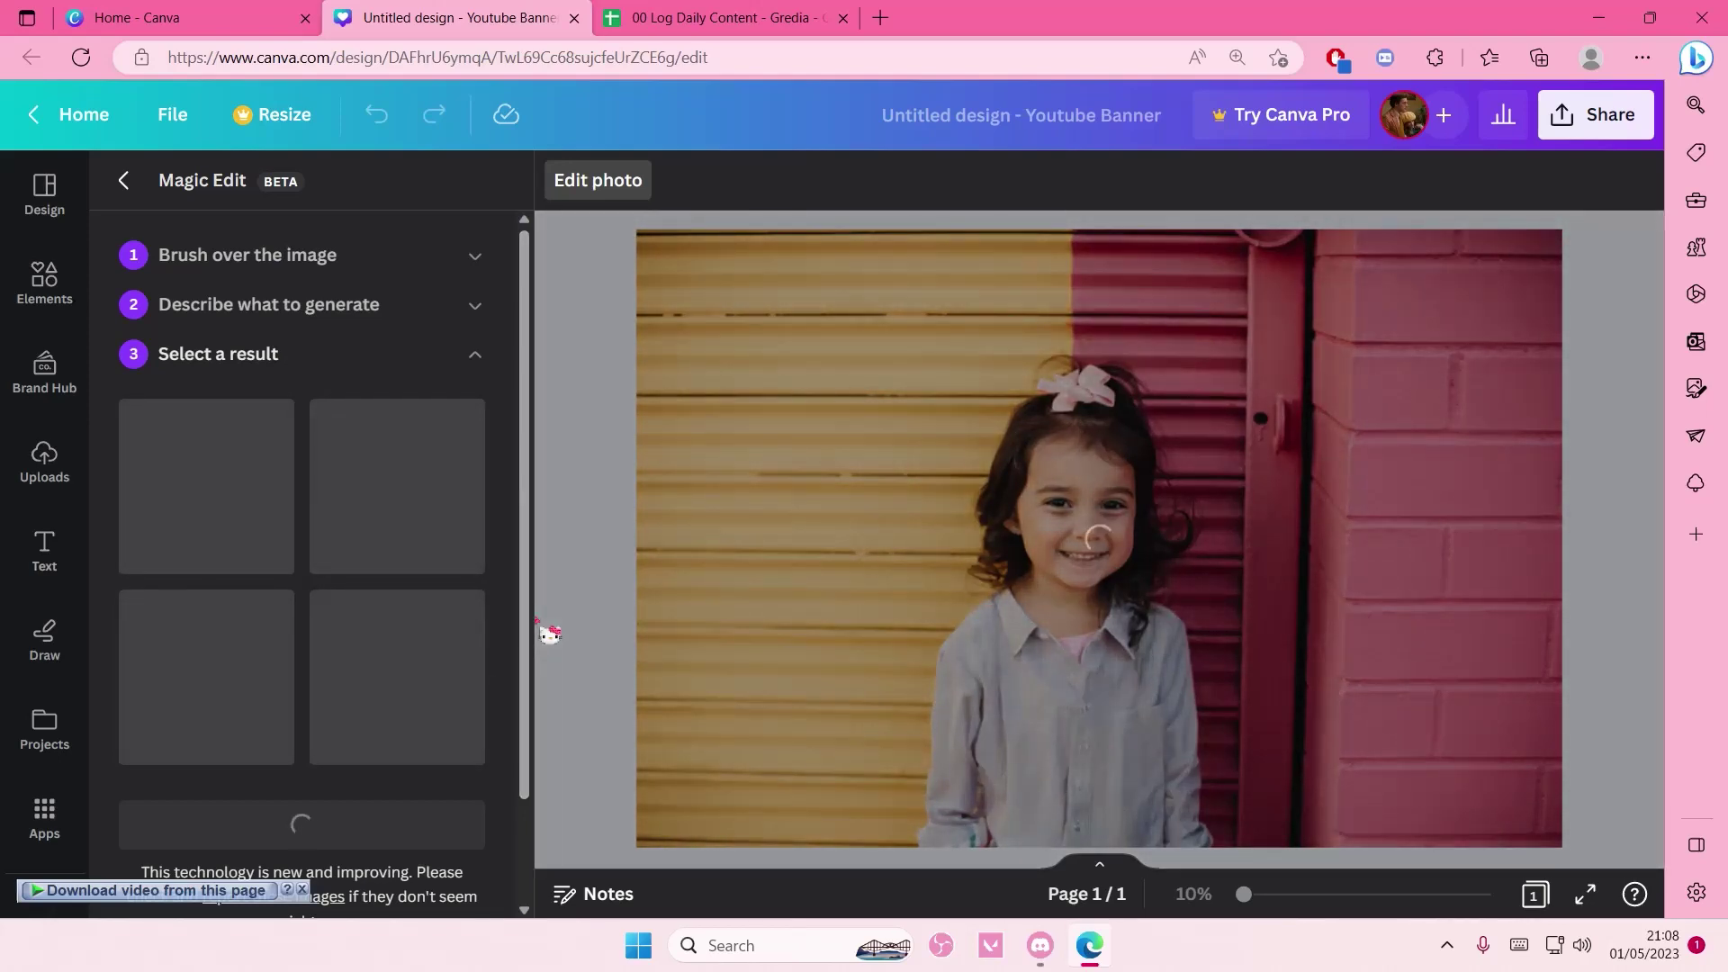
pyautogui.moveTo(525, 636); pyautogui.dragTo(527, 741)
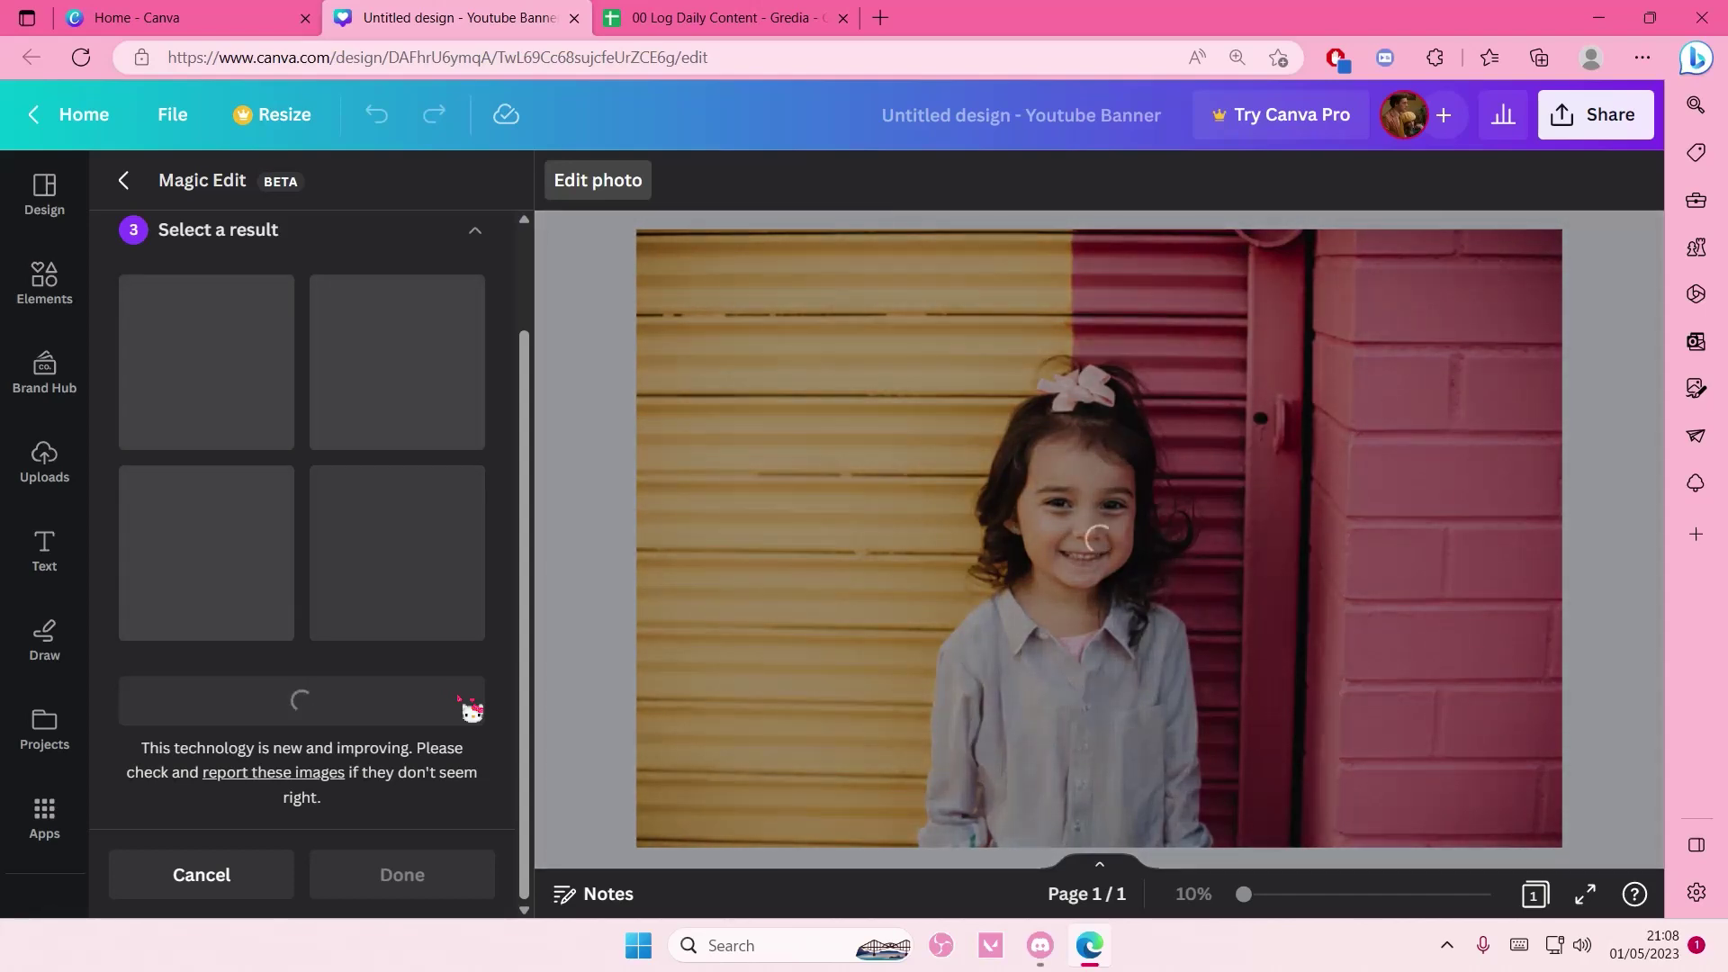
pyautogui.scroll(2, 463, 720)
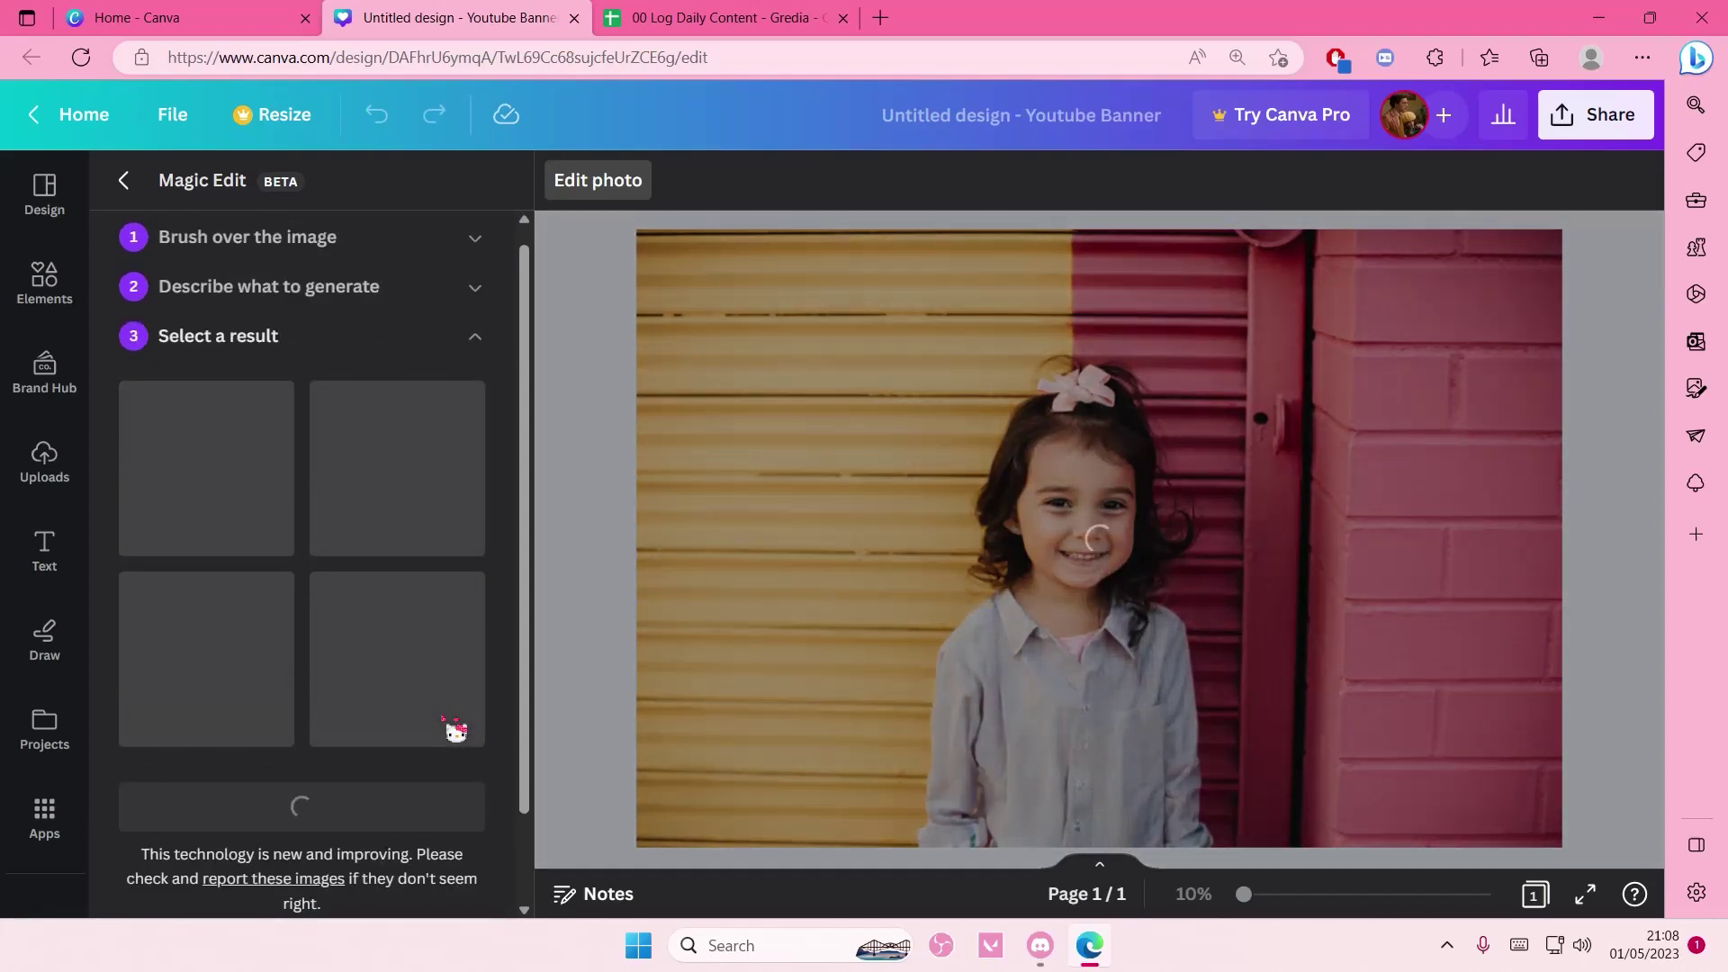